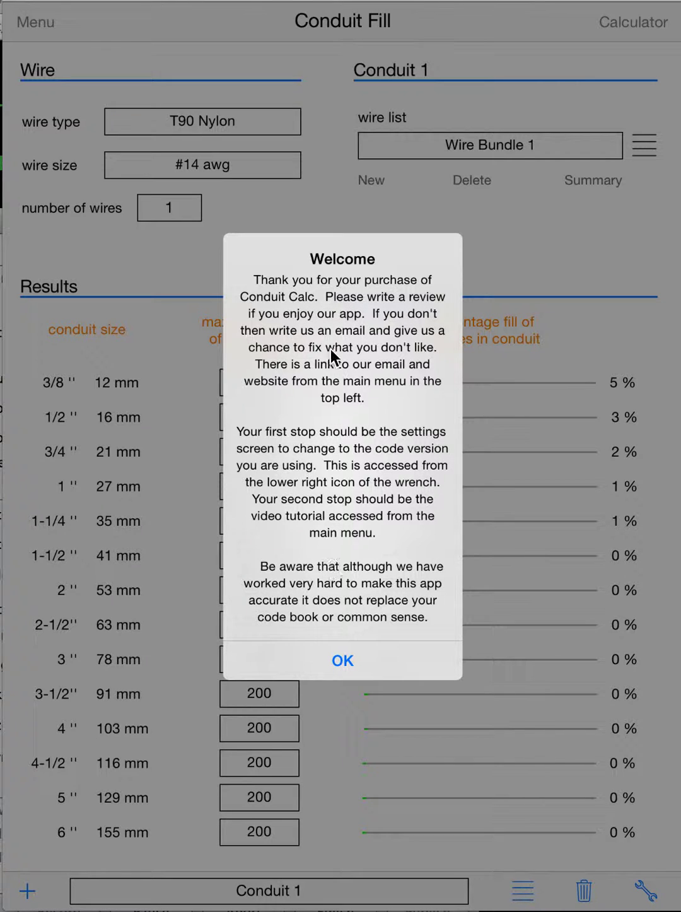
left_click(340, 661)
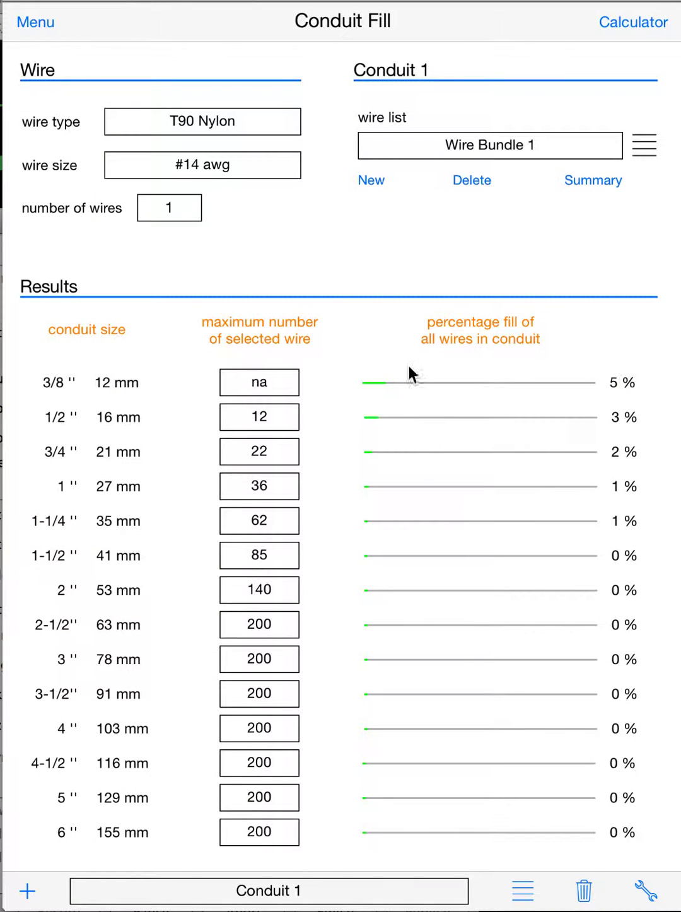
left_click(651, 892)
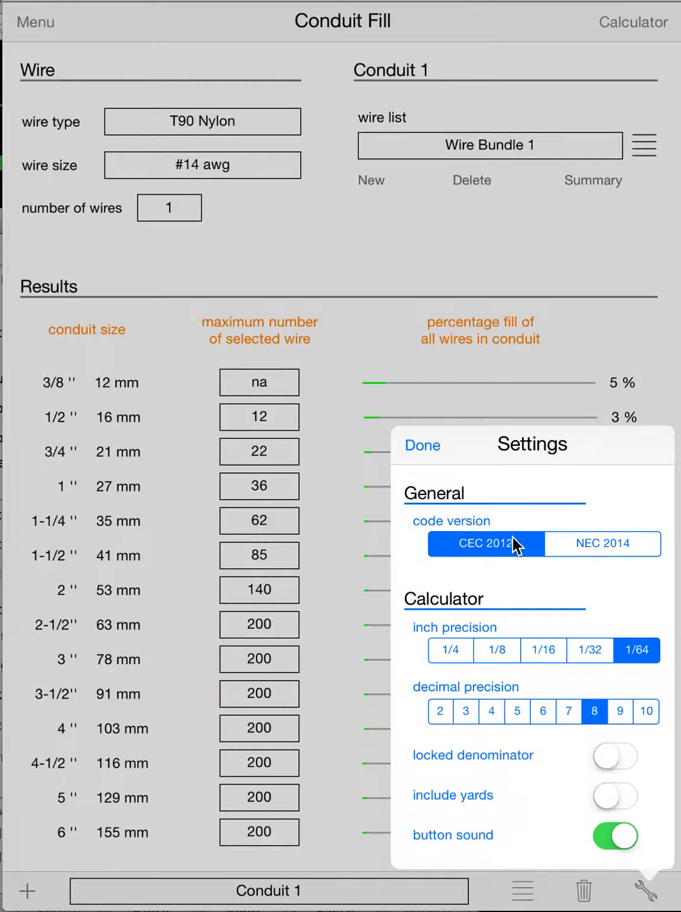
left_click(600, 544)
left_click(494, 546)
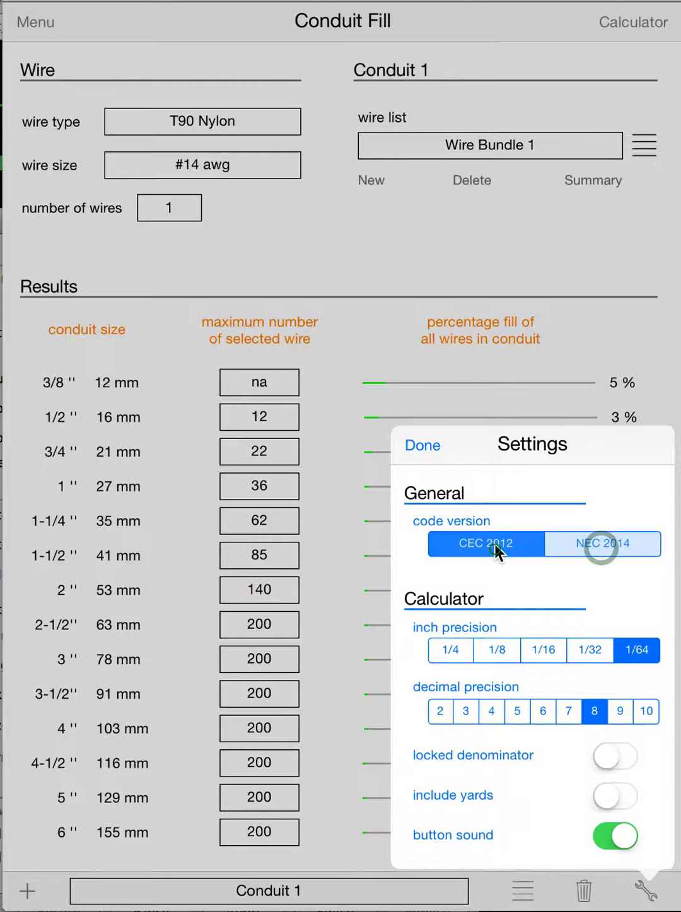
left_click(419, 444)
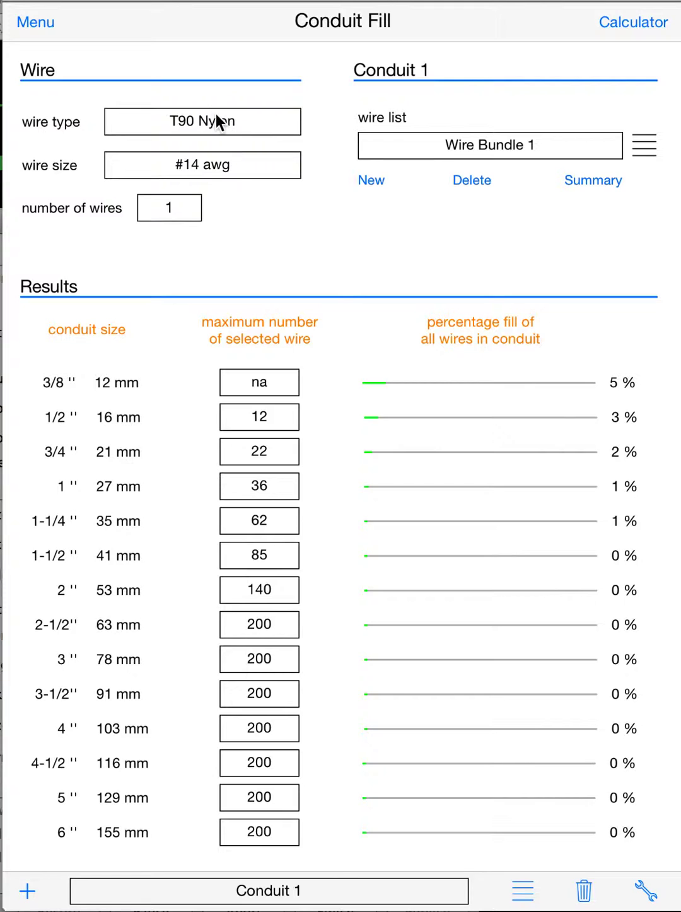
Set Wire Bundle 1's wire type to T90 Nylon and wire size to #12 awg.
left_click(213, 124)
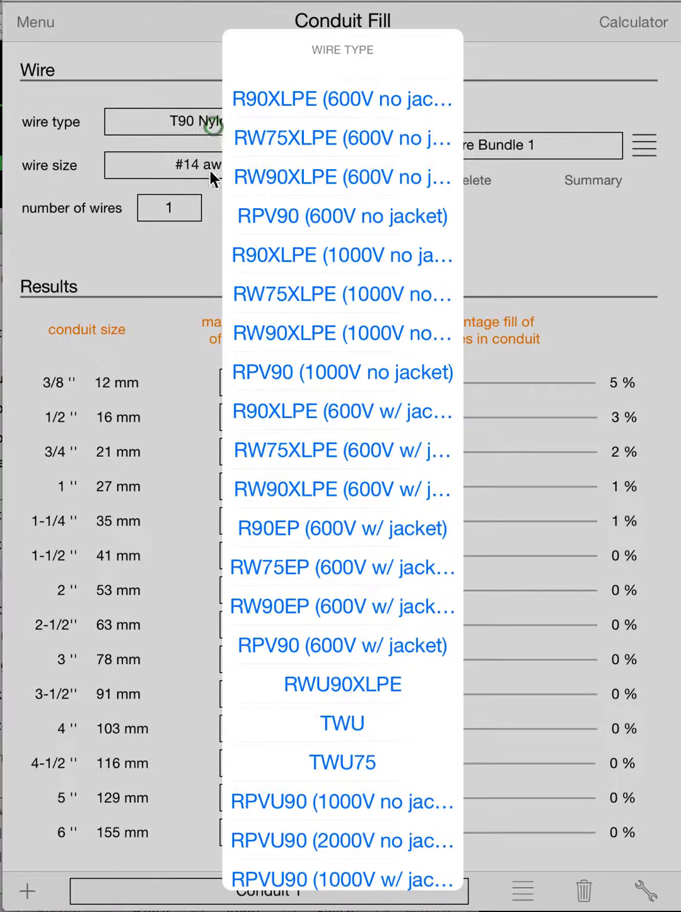
scroll(300, 351, "down", 10)
left_click(355, 866)
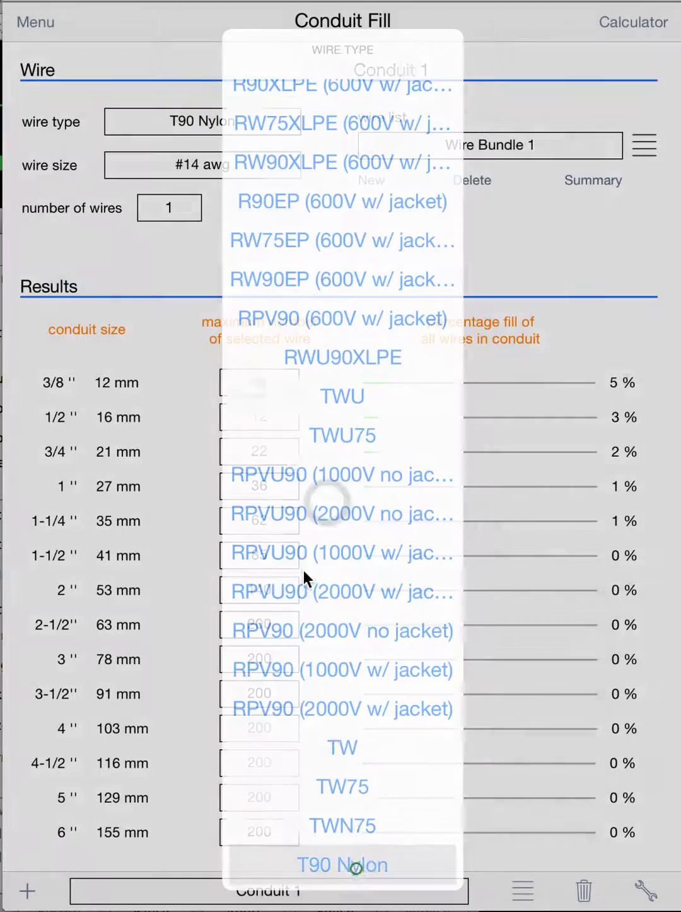
left_click(206, 165)
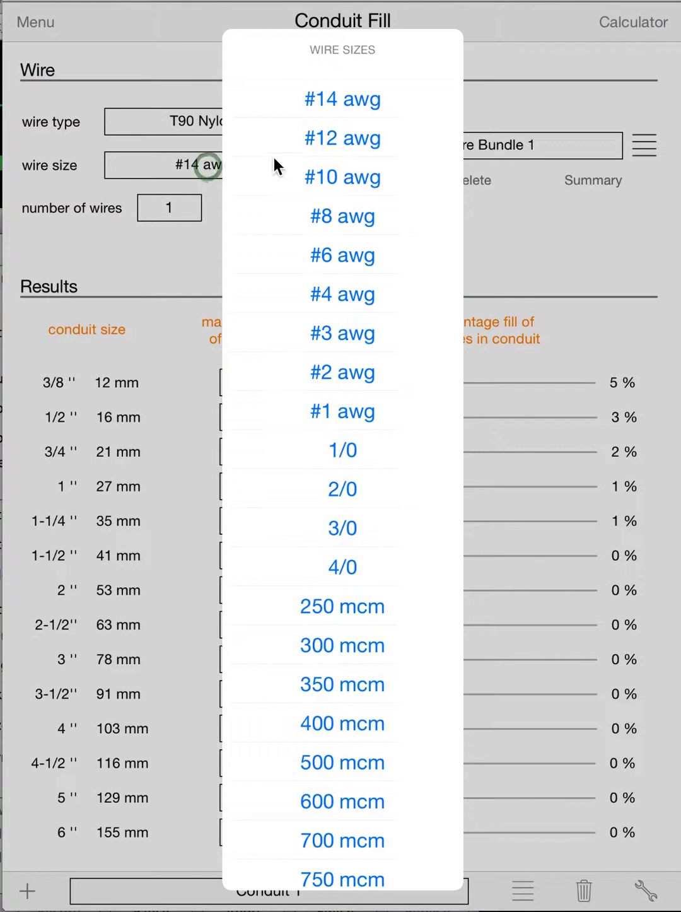
left_click(335, 138)
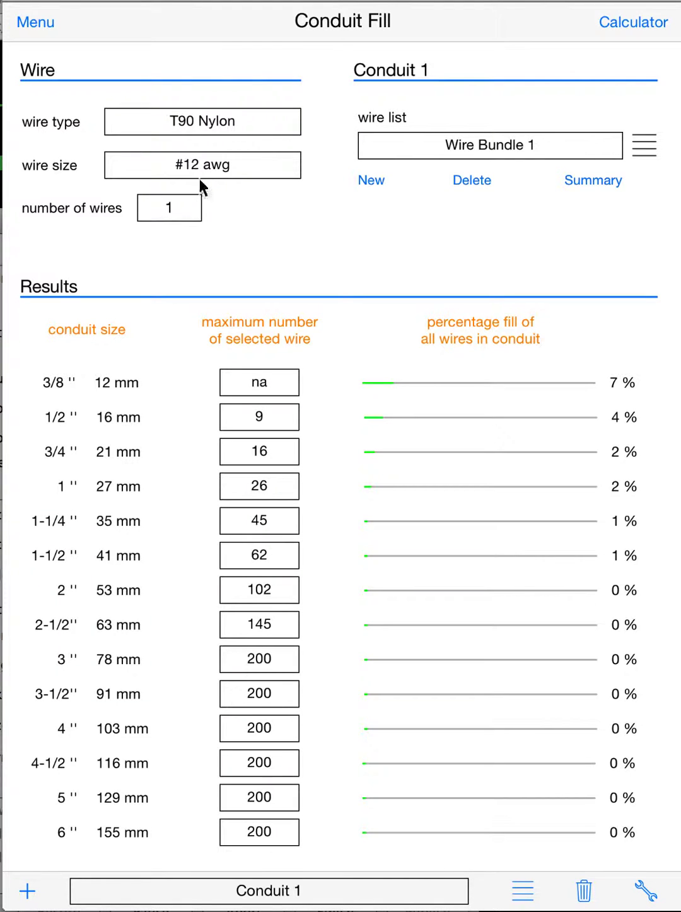
Set the number of wires in the bundle to 4.
left_click(179, 210)
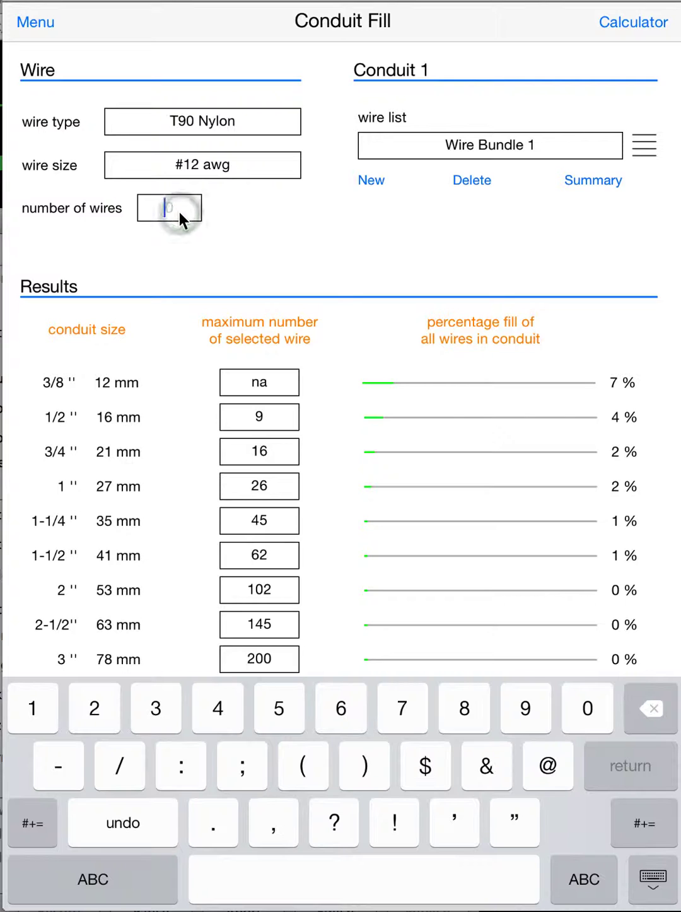
type("4")
key("Return")
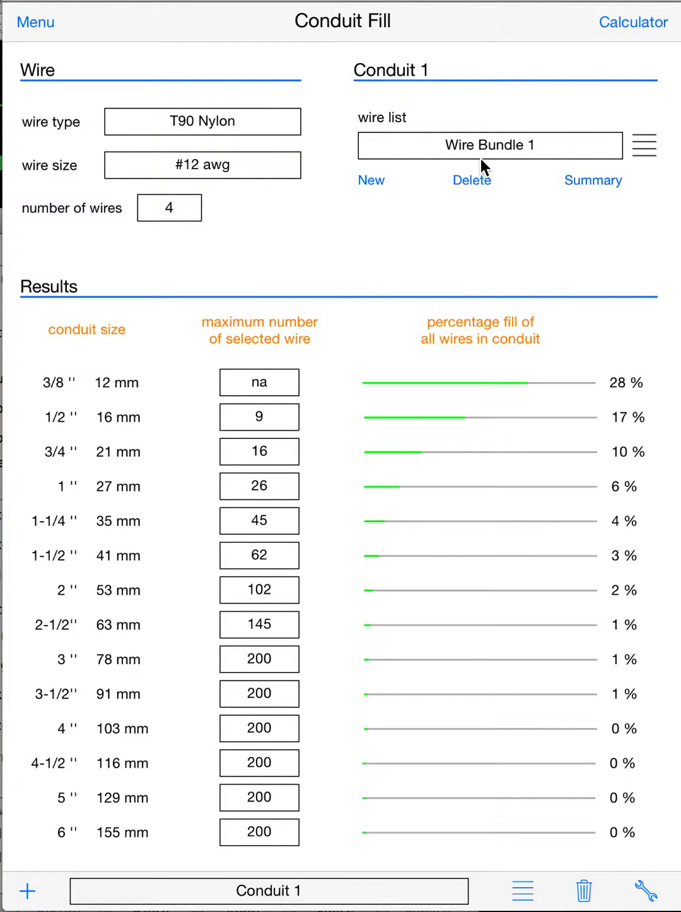
Rename Wire Bundle 1 to 'Lighting'.
left_click(525, 150)
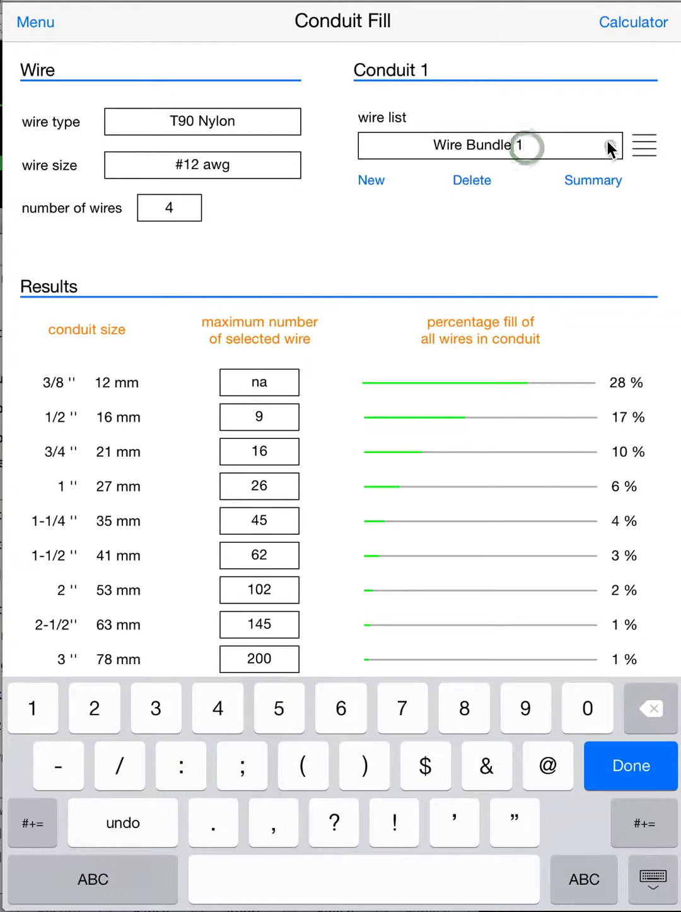
left_click(607, 144)
type("Lighting")
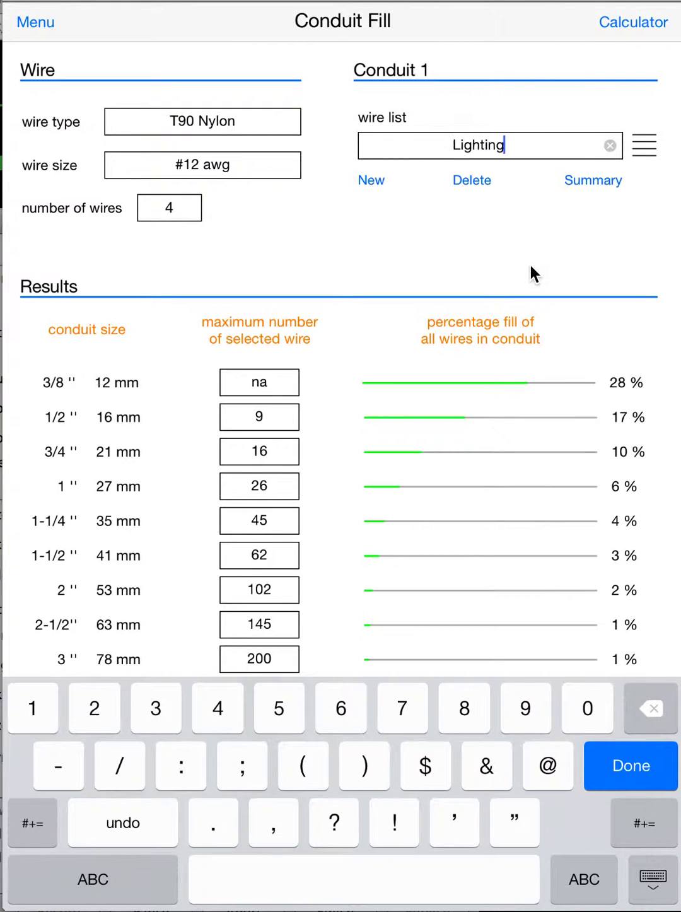
key("Return")
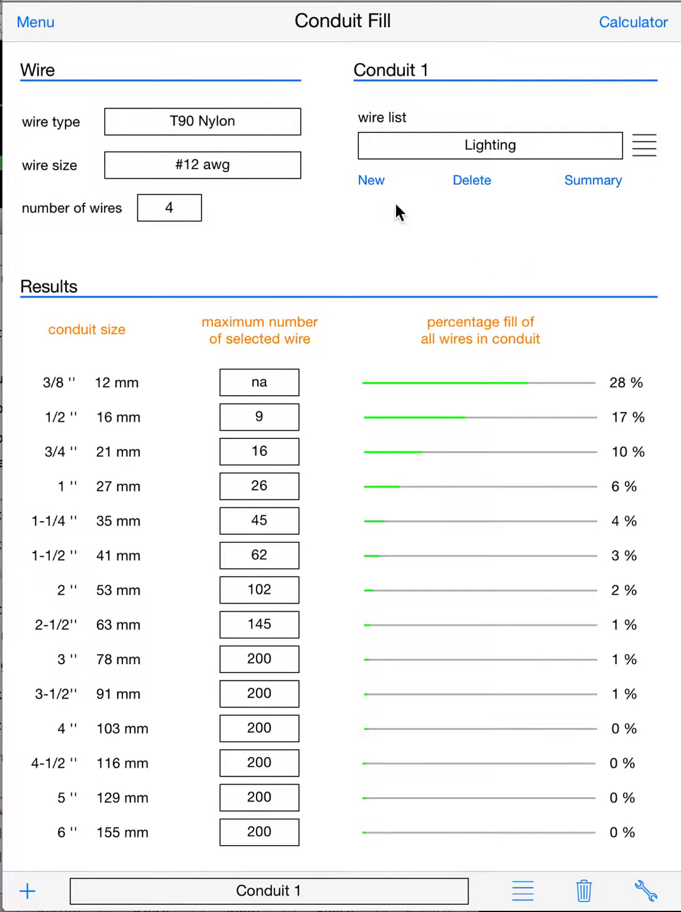
Add a new wire bundle to Conduit 1 and name it 'Various Recs'.
left_click(372, 181)
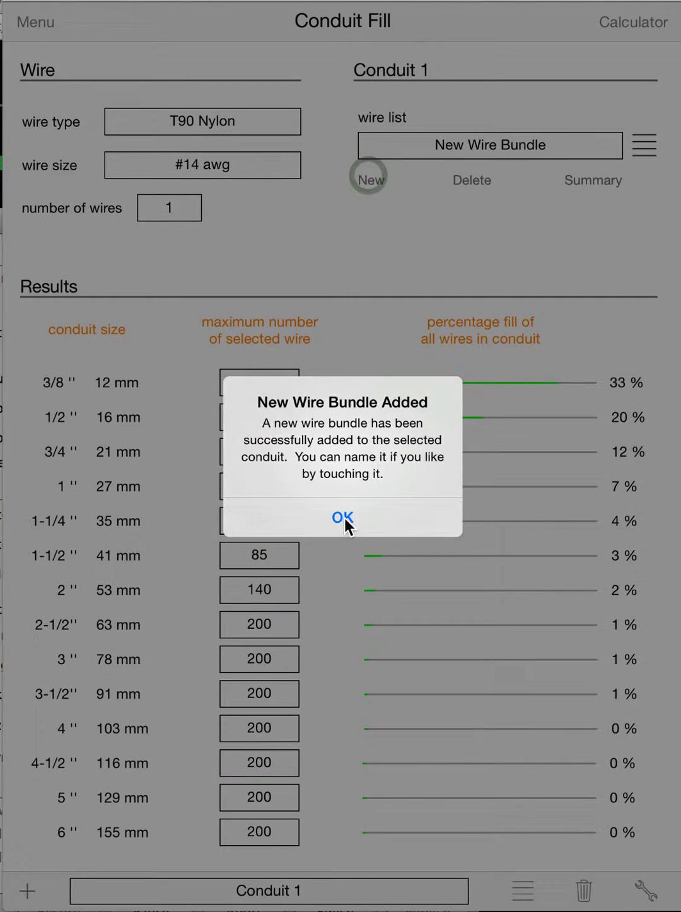
left_click(342, 517)
left_click(477, 143)
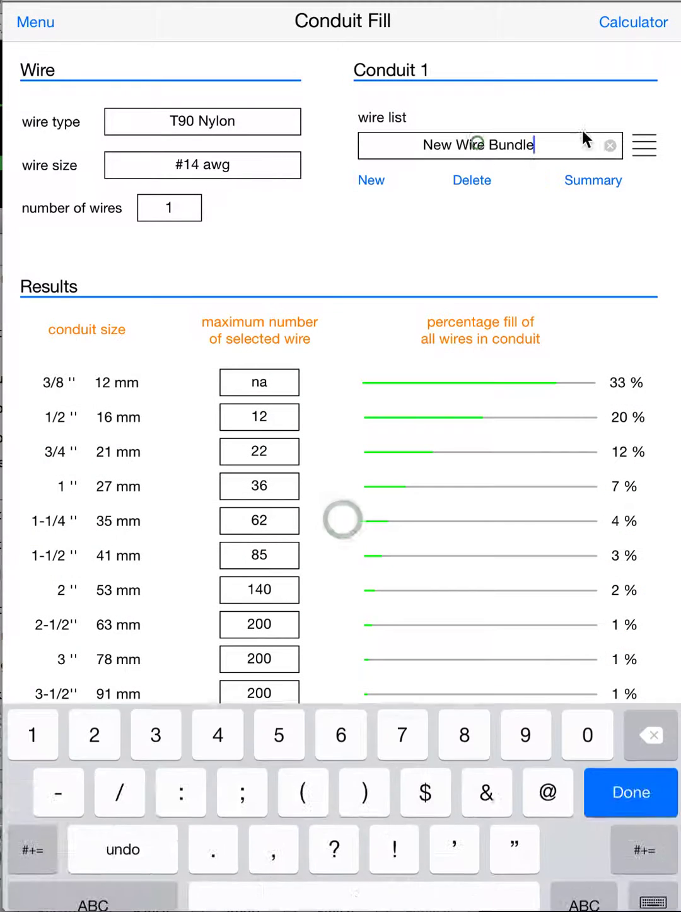
left_click(609, 146)
type("Va")
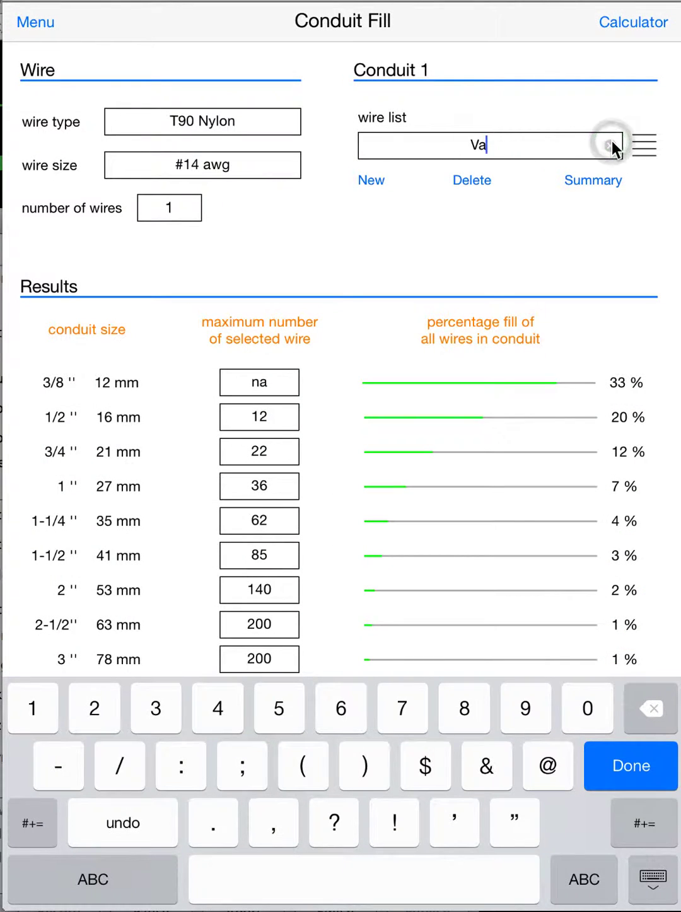
type("rious Recs")
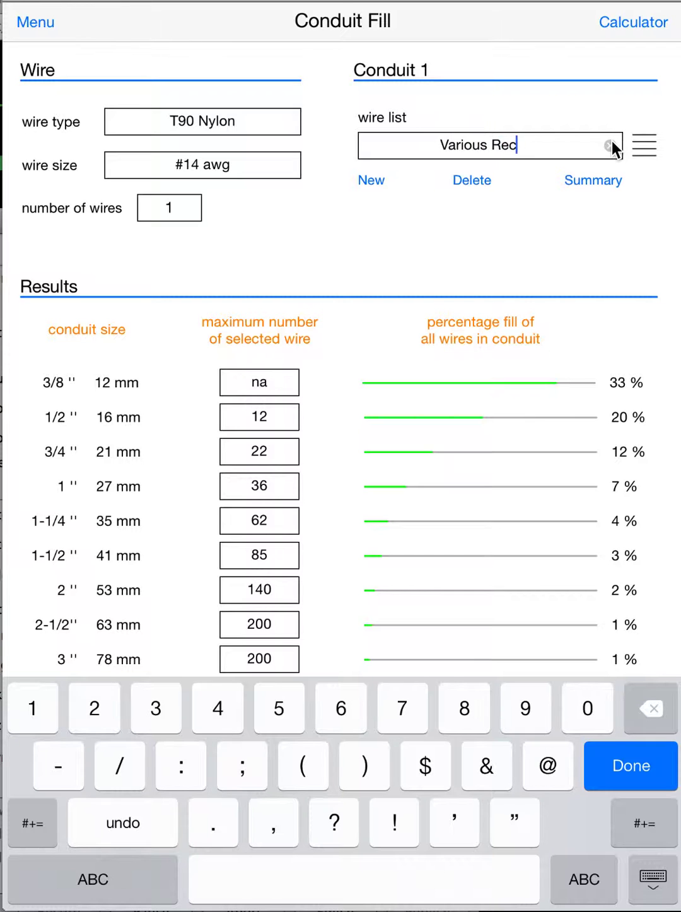
key("Return")
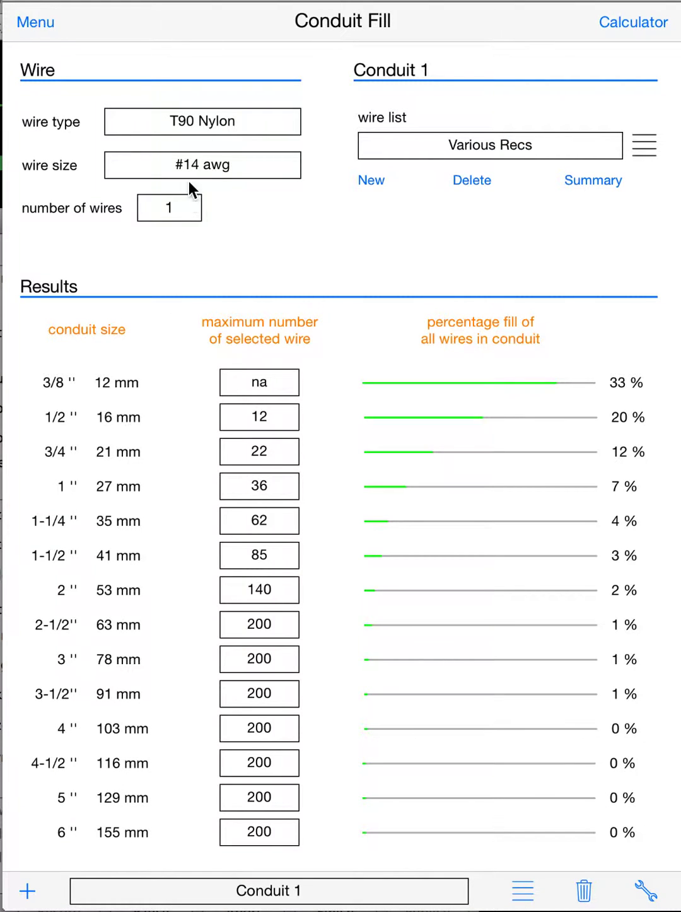
Give the Various Recs bundle 4 wires of #10 awg size.
left_click(181, 211)
type("4")
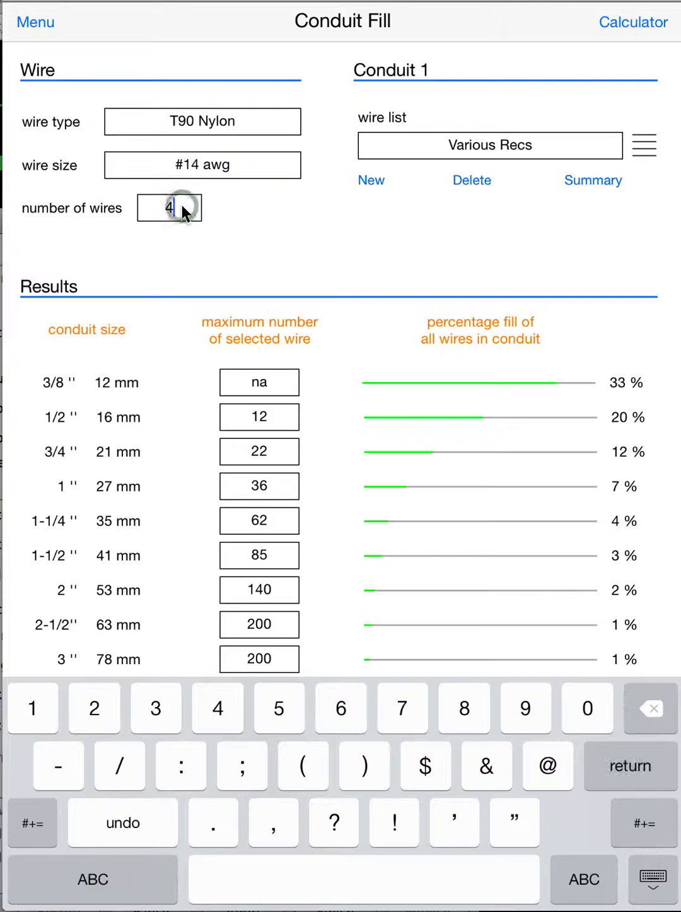
key("Return")
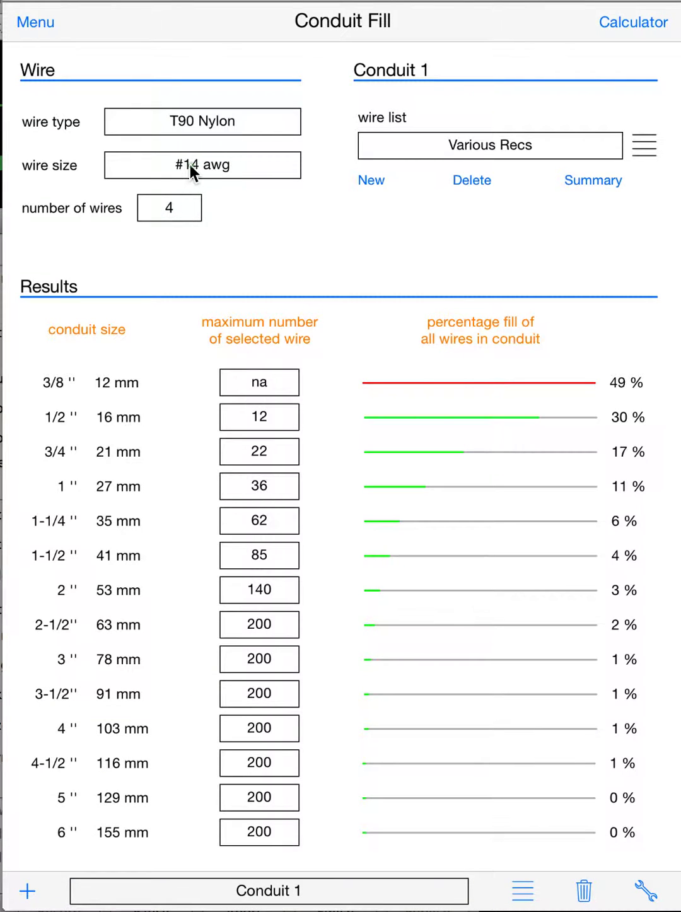
left_click(190, 165)
left_click(336, 174)
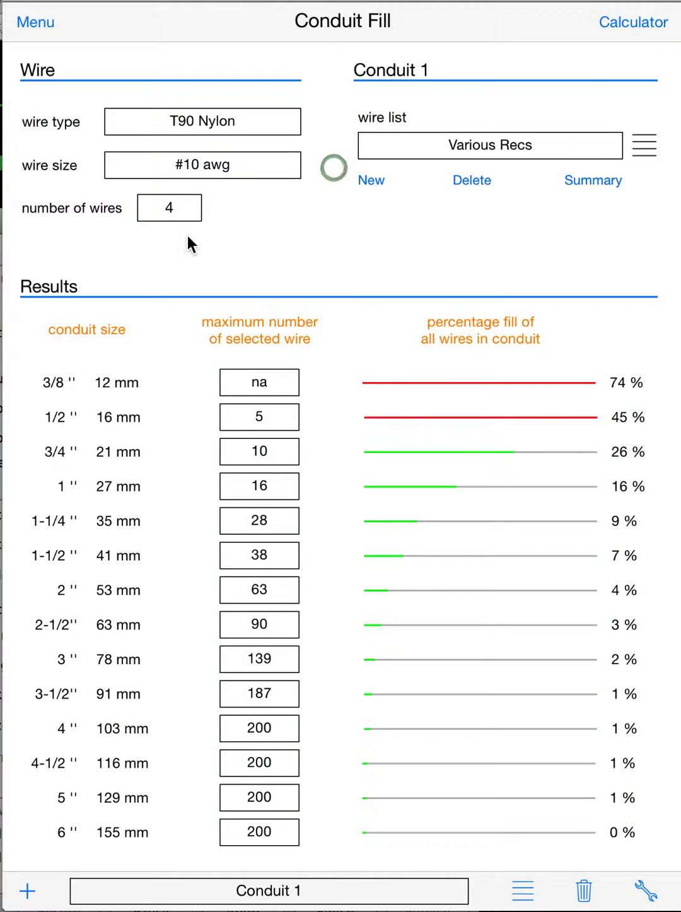
left_click(308, 239)
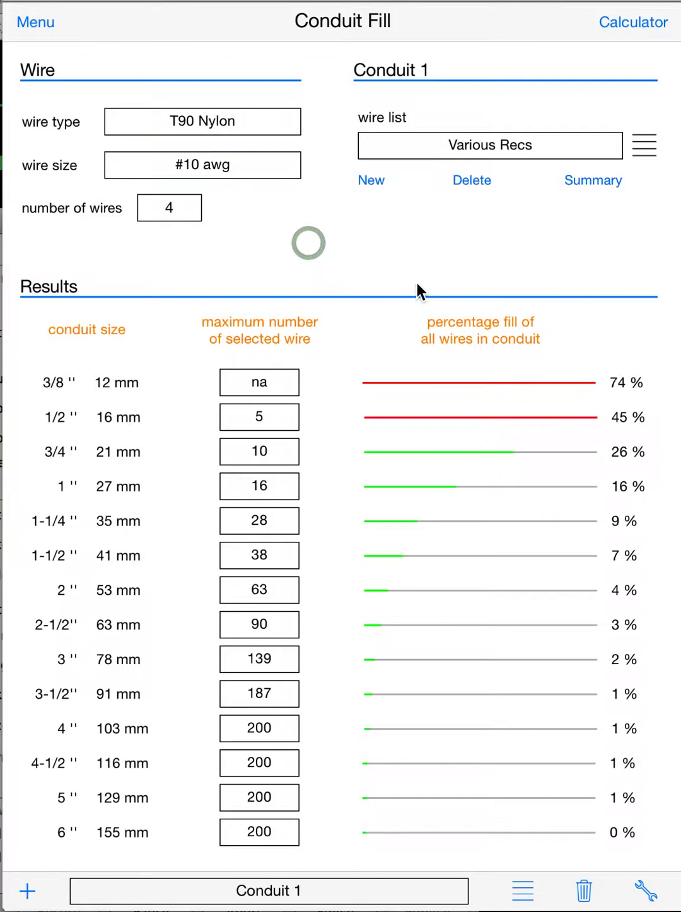
left_click(641, 147)
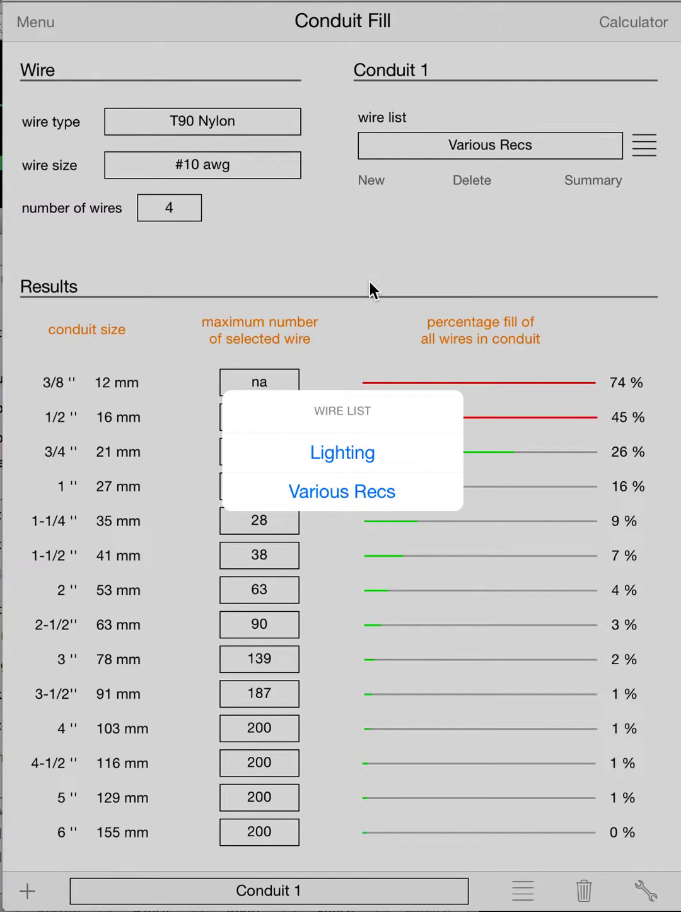
left_click(308, 231)
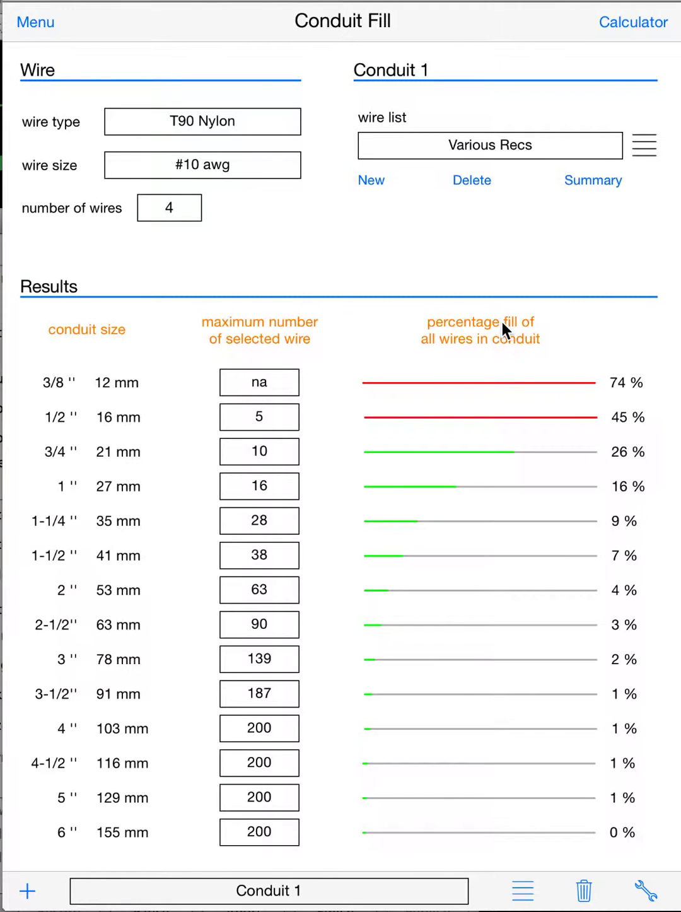
left_click(595, 180)
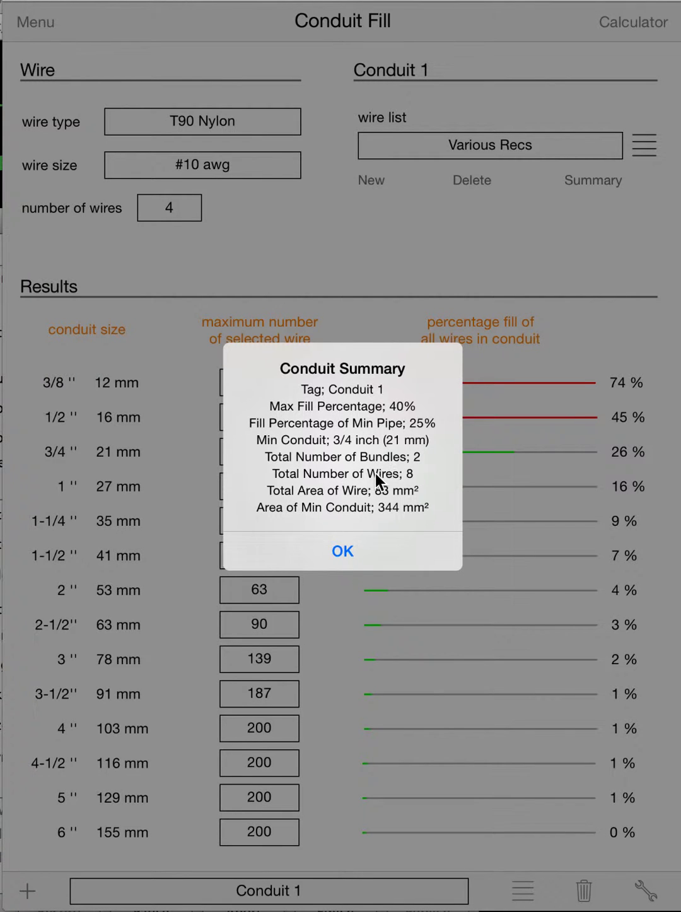
left_click(344, 553)
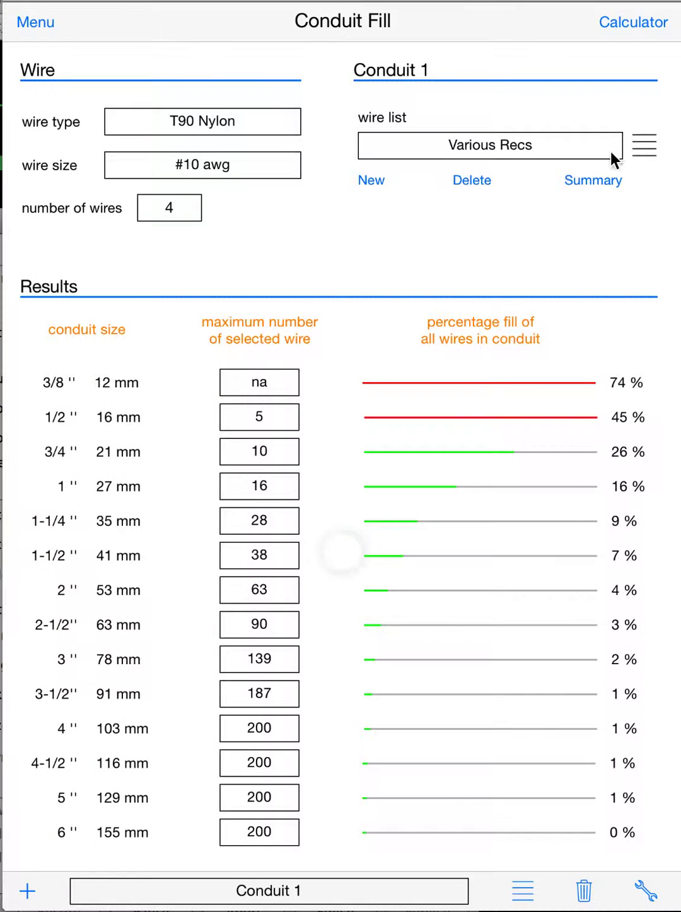
Switch through Conduit 1's bundles, from Lighting to the Various Recs bundle.
left_click(641, 149)
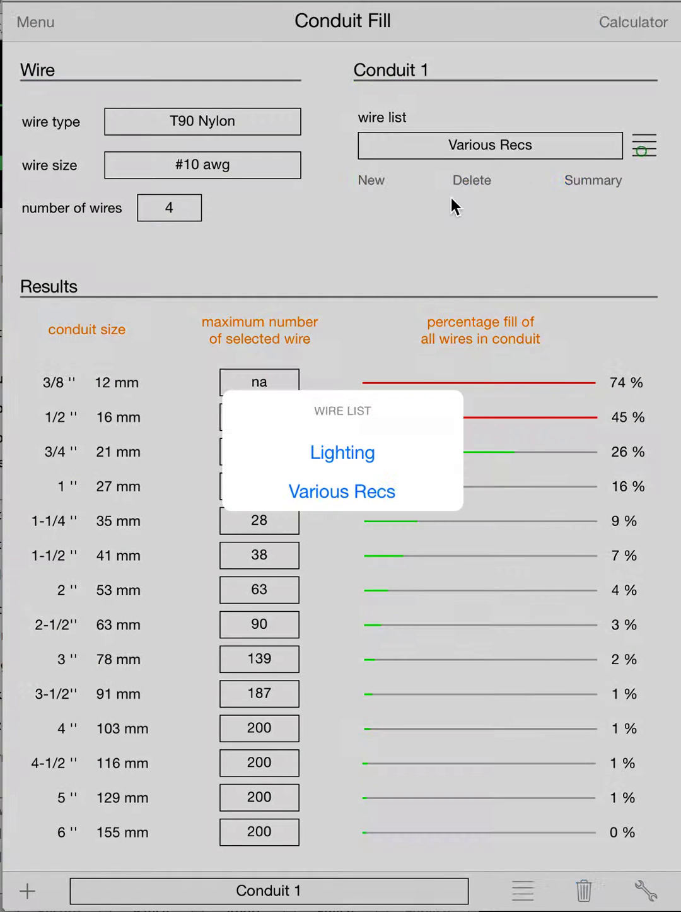
left_click(345, 450)
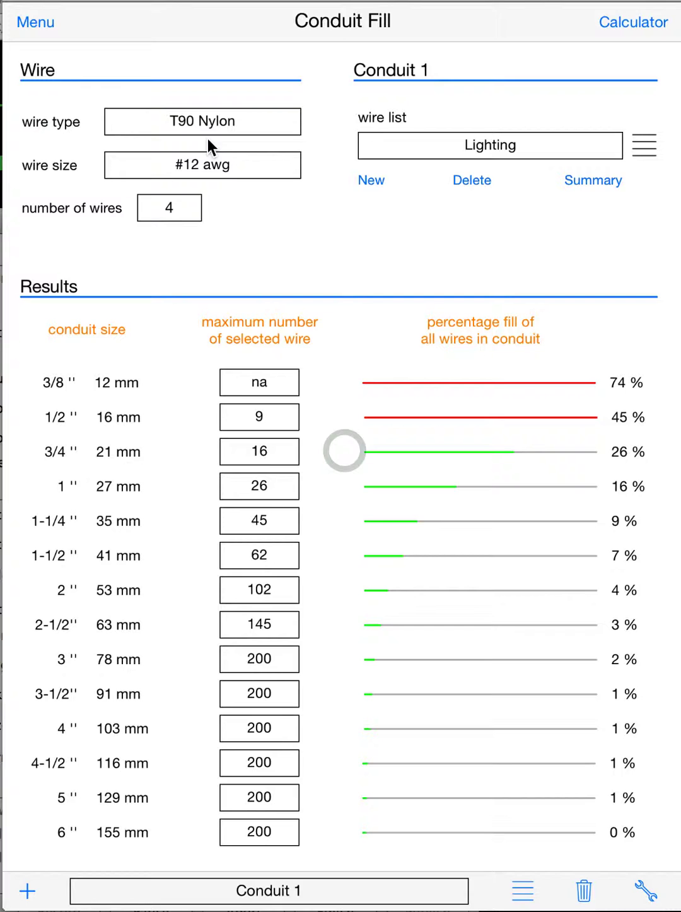
left_click(643, 147)
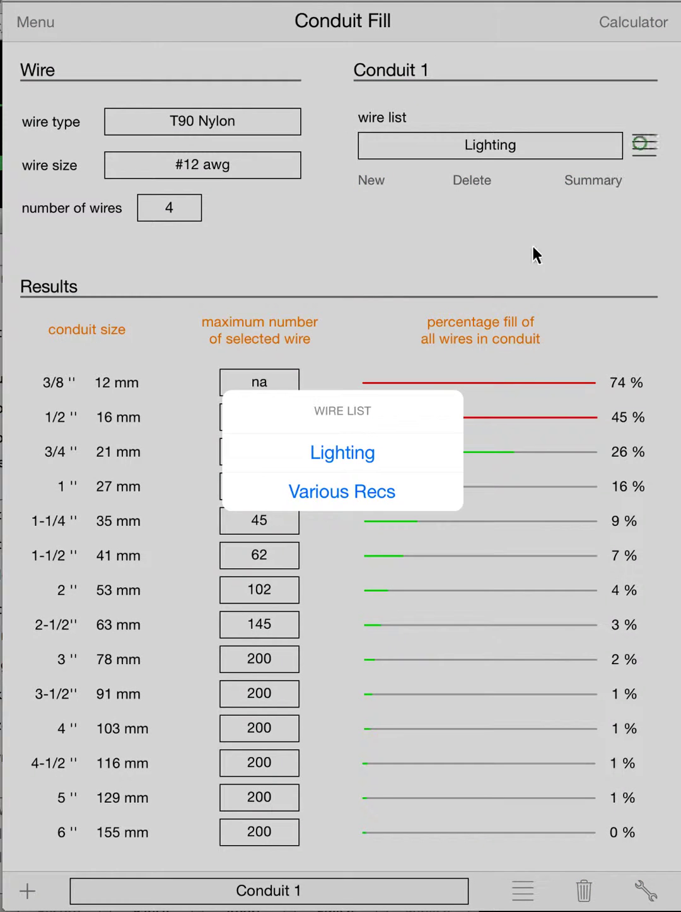
left_click(360, 488)
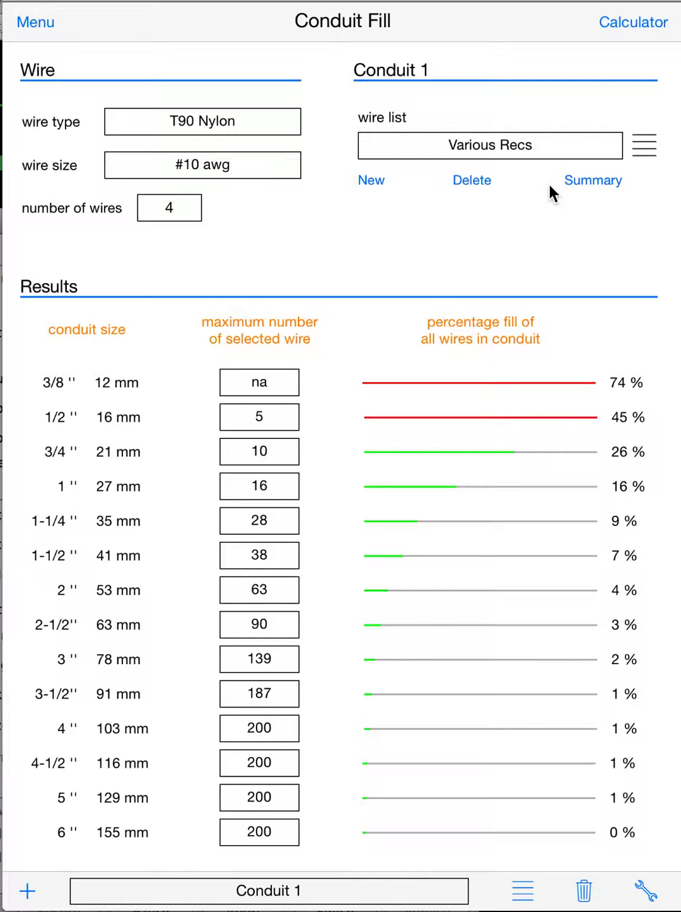
Delete the Various Recs bundle and bring the Lighting bundle back into view.
left_click(466, 180)
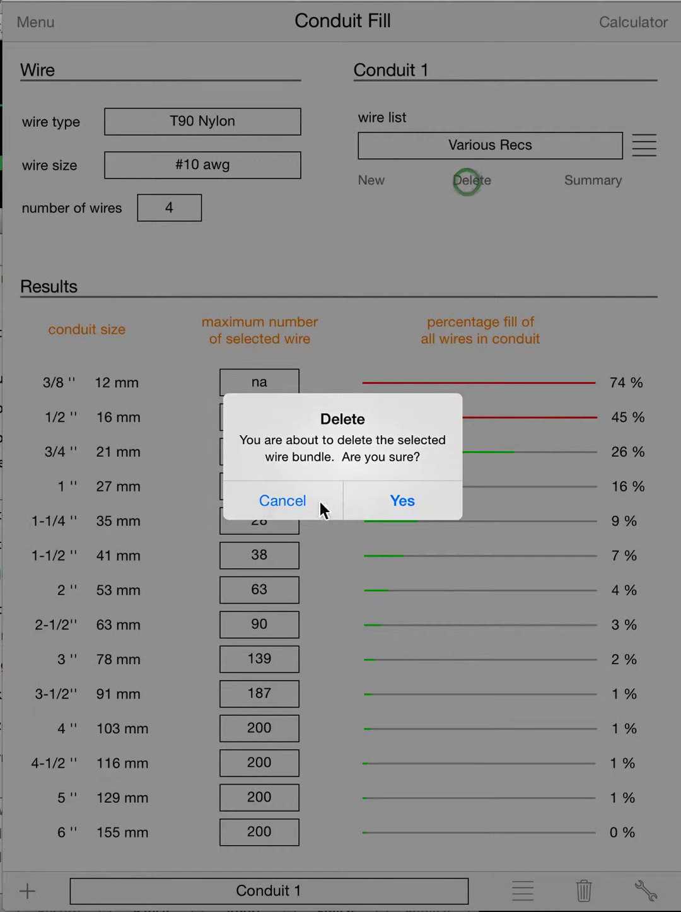
left_click(386, 493)
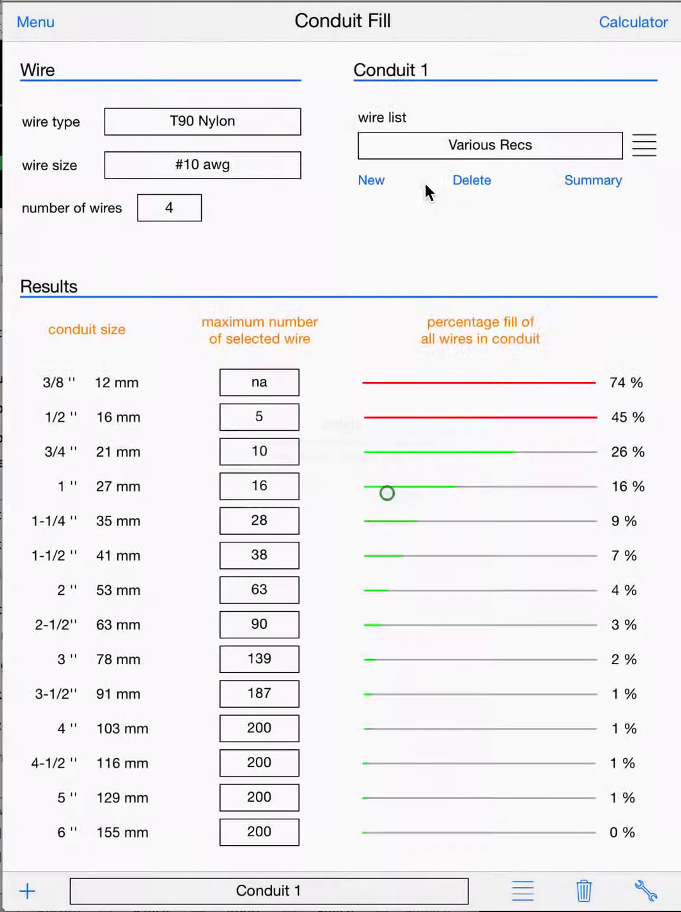
left_click(637, 145)
left_click(364, 470)
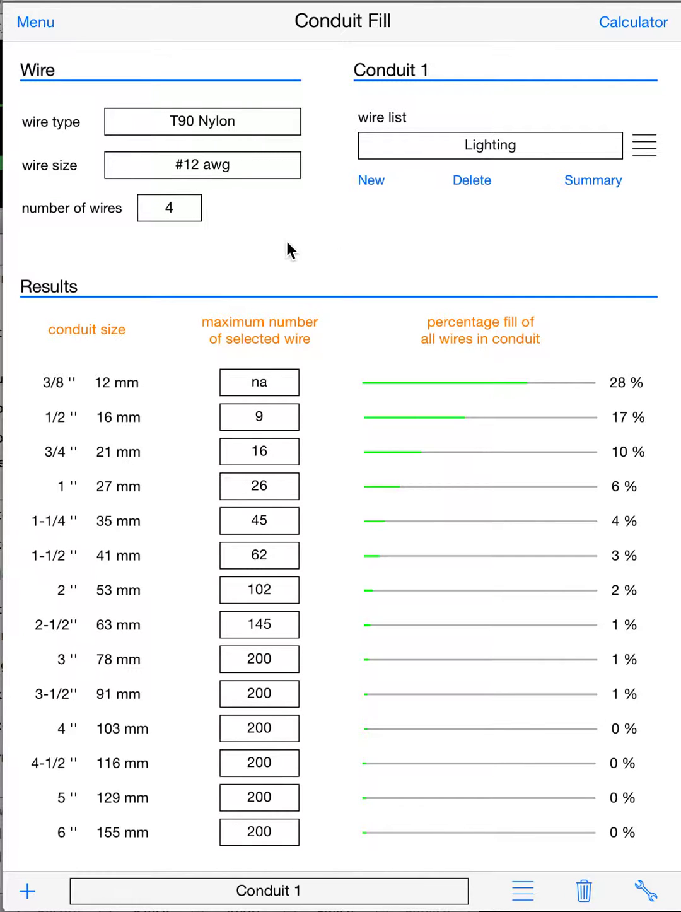
left_click(320, 242)
Add Conduit 2 and rename it 'Main ER to Mech Rm'.
left_click(26, 891)
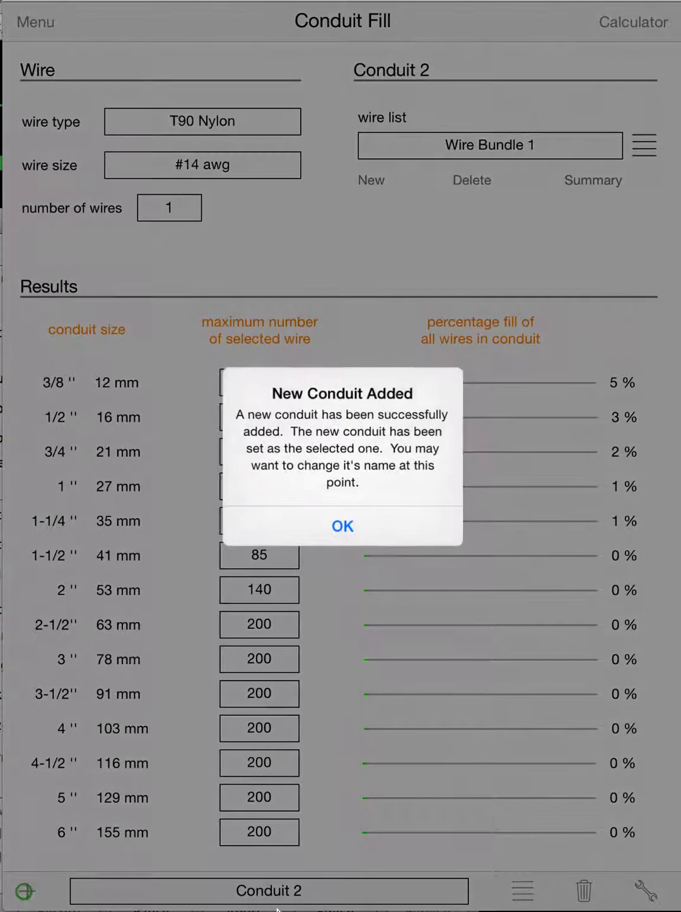
left_click(339, 520)
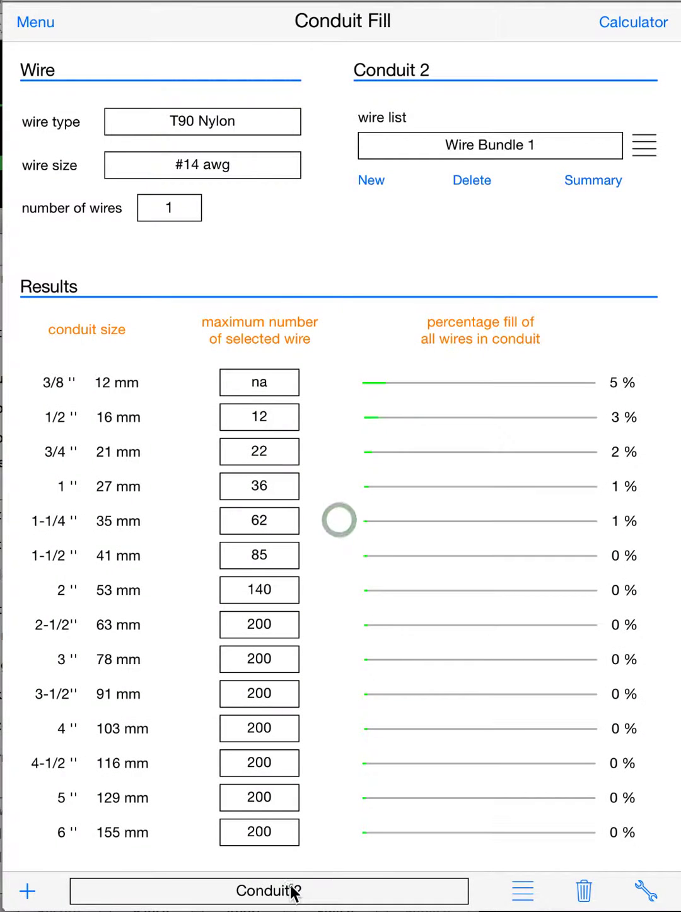
left_click(292, 891)
type("M")
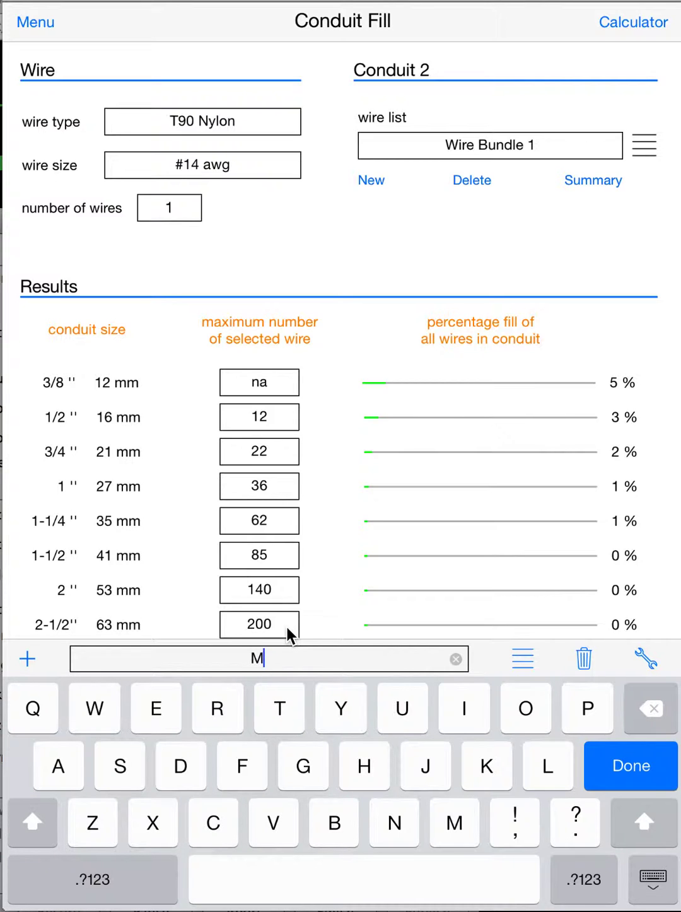
type("ec")
key("BackSpace")
key("BackSpace")
key("BackSpace")
type("Main ER t")
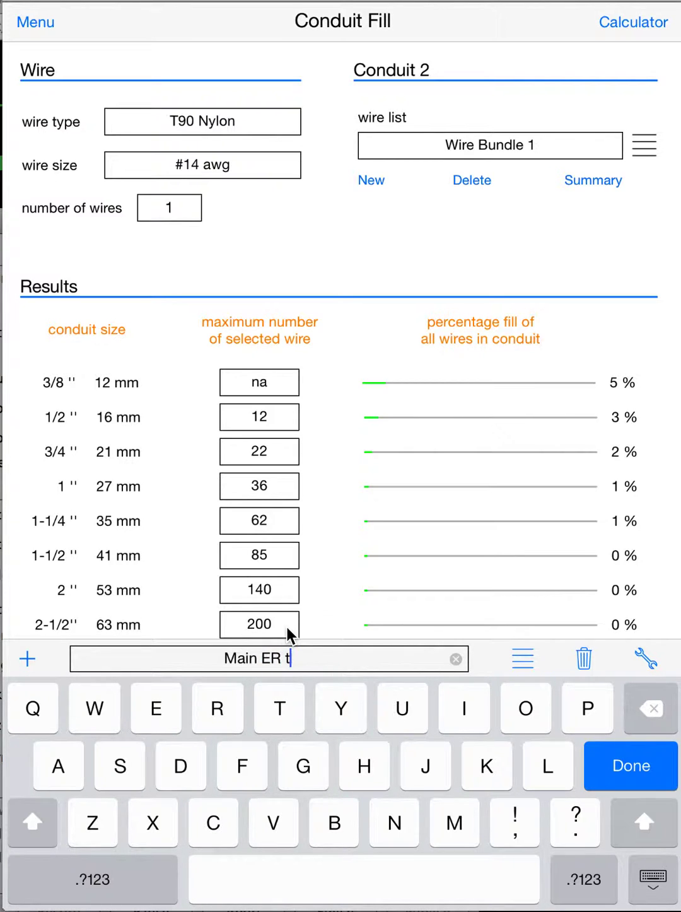
type("o Mech R")
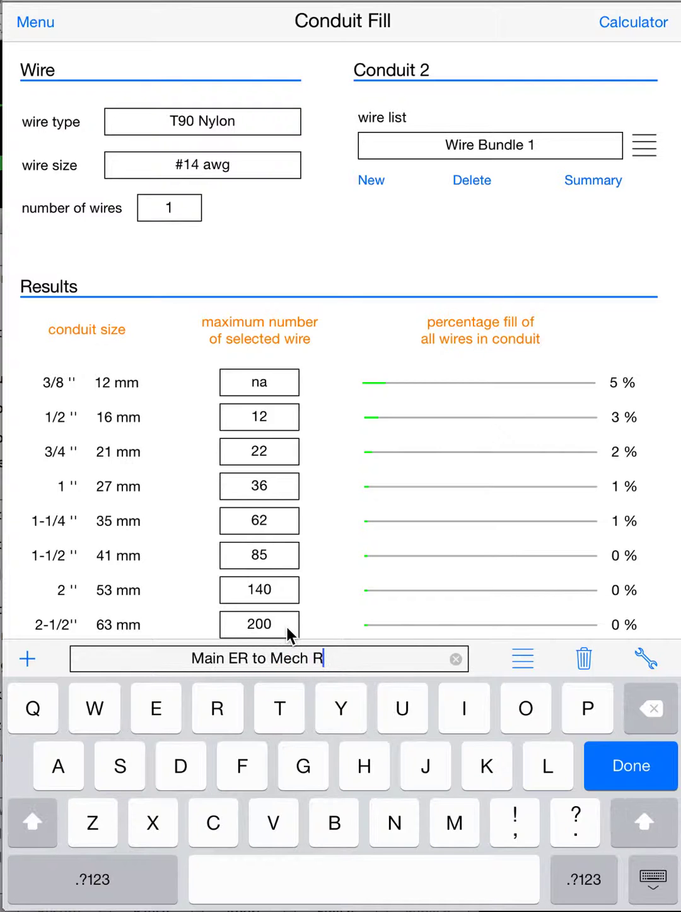
type("m")
key("Return")
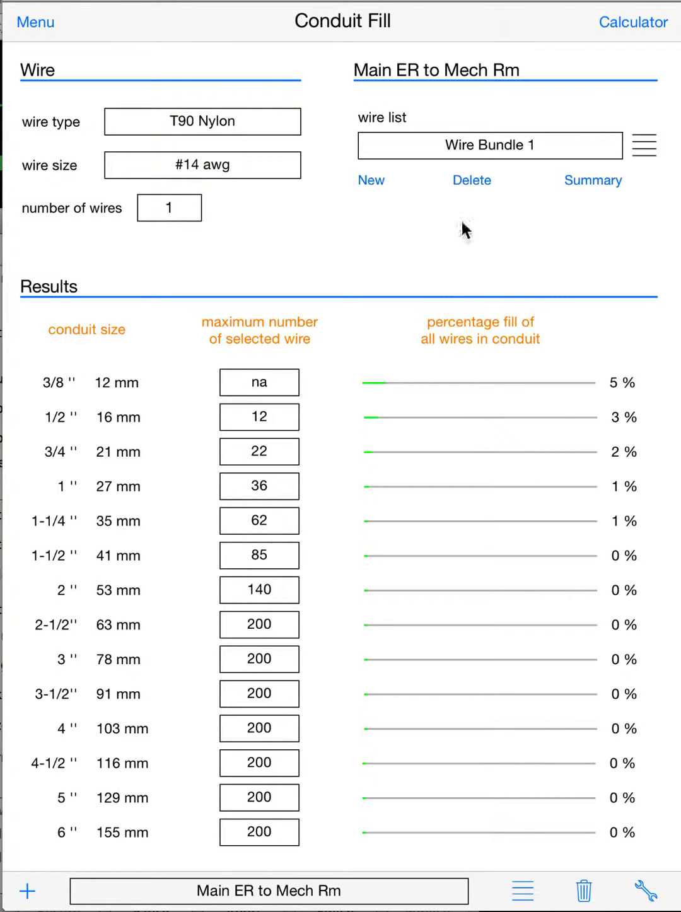
Select the Main ER to Mech Rm conduit from the conduit list and delete it.
left_click(523, 894)
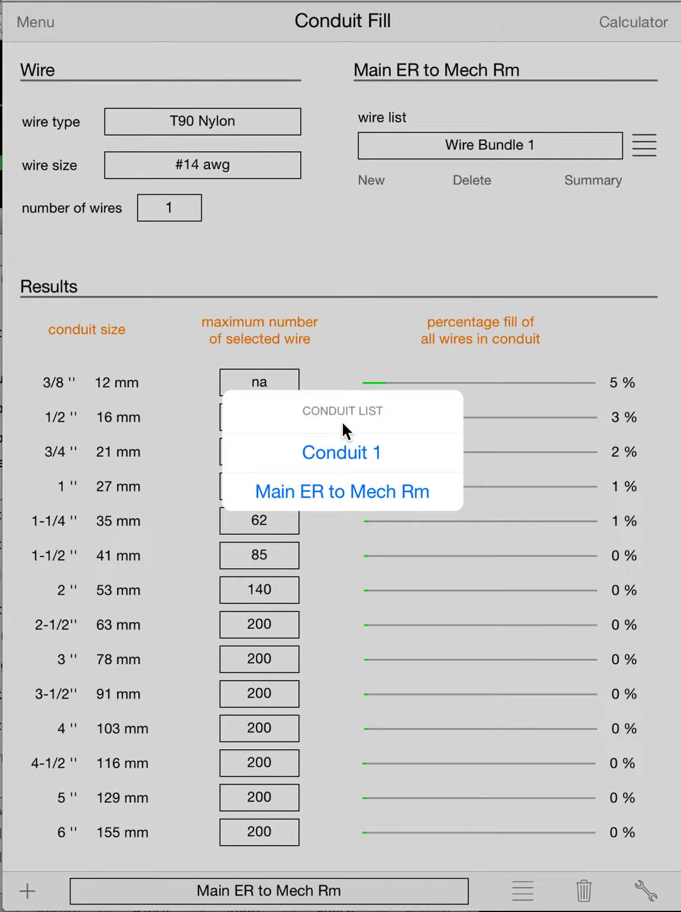
left_click(345, 454)
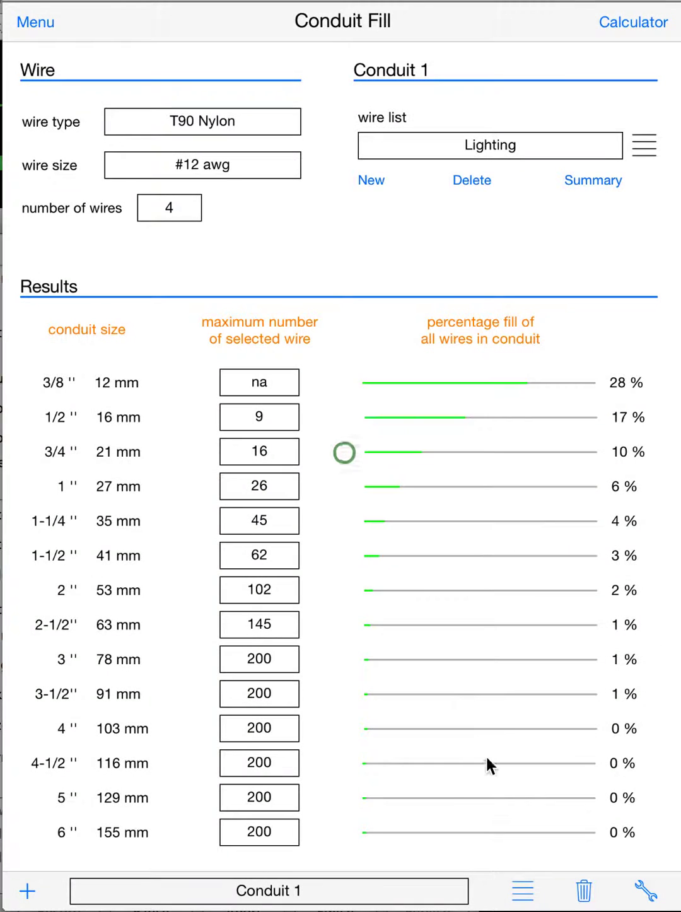
left_click(526, 886)
left_click(356, 498)
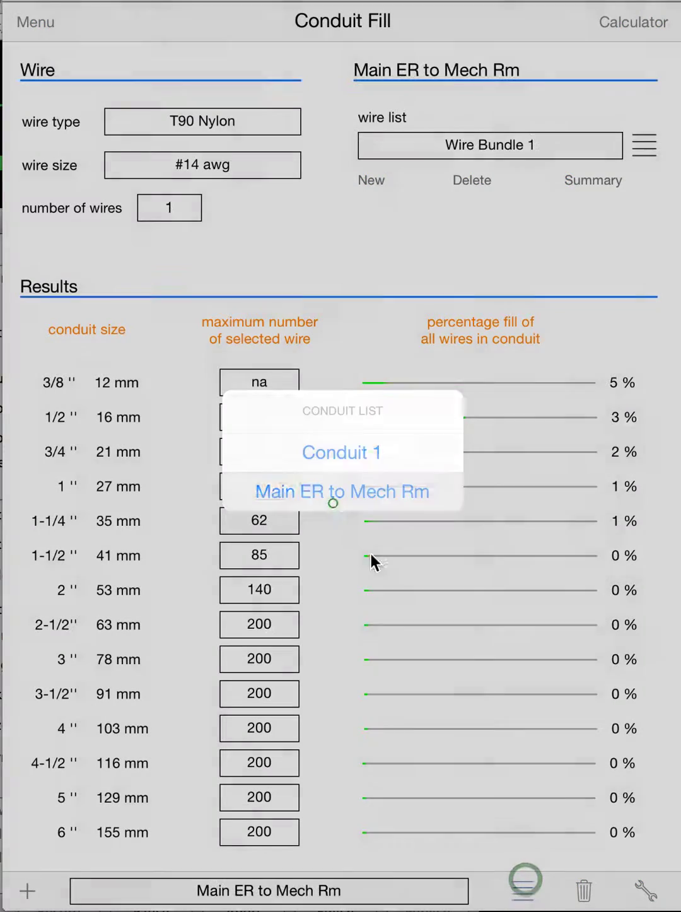
left_click(586, 891)
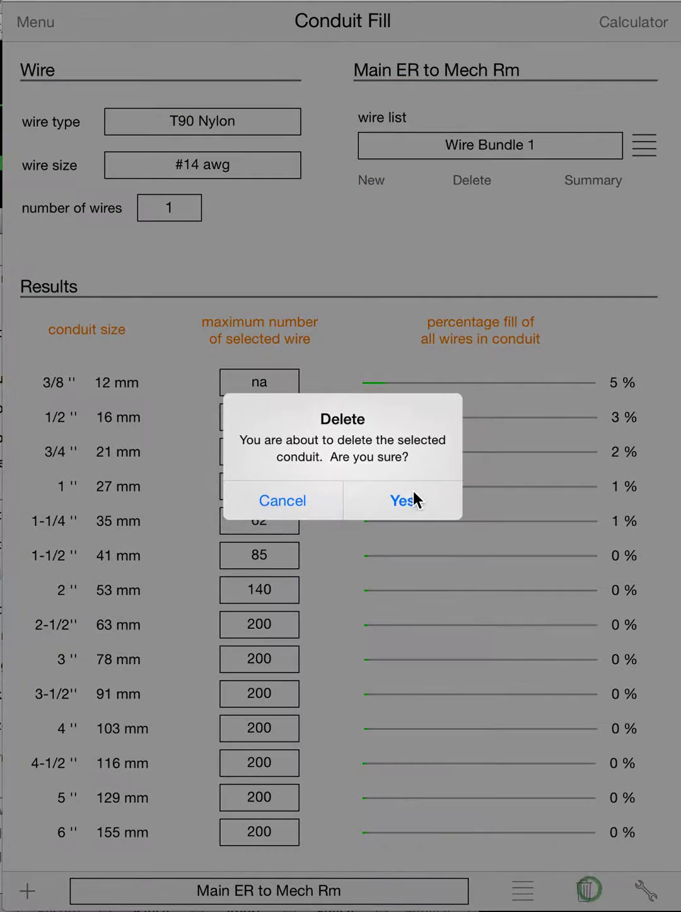
left_click(411, 503)
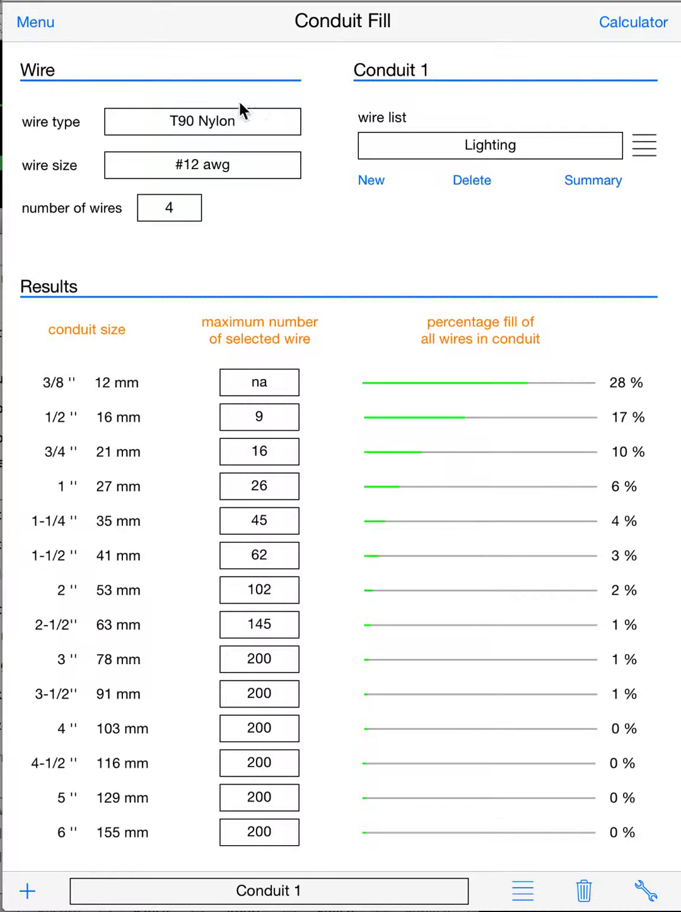
left_click(630, 19)
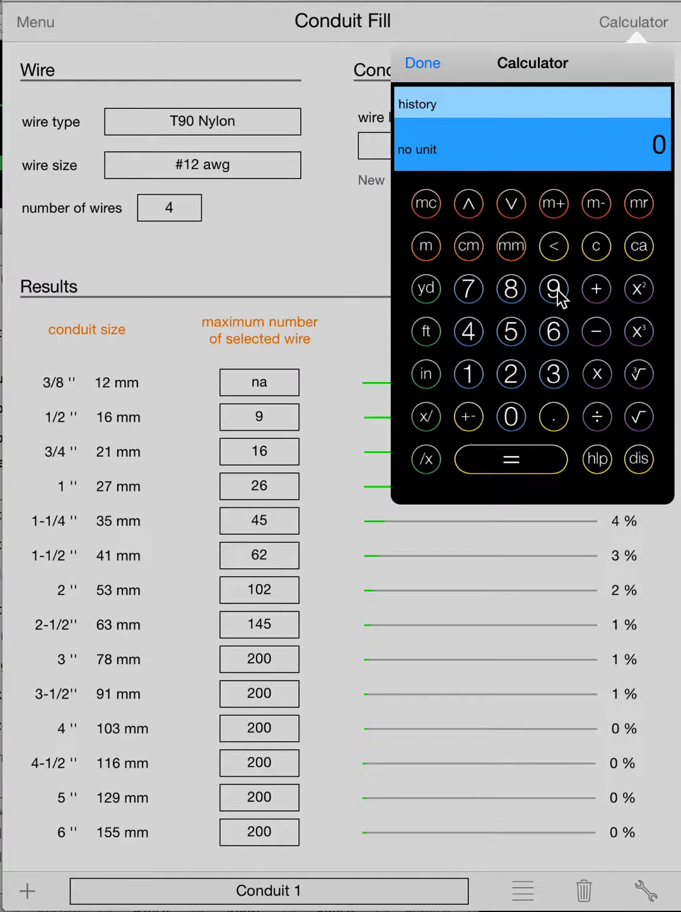
left_click(470, 290)
left_click(466, 335)
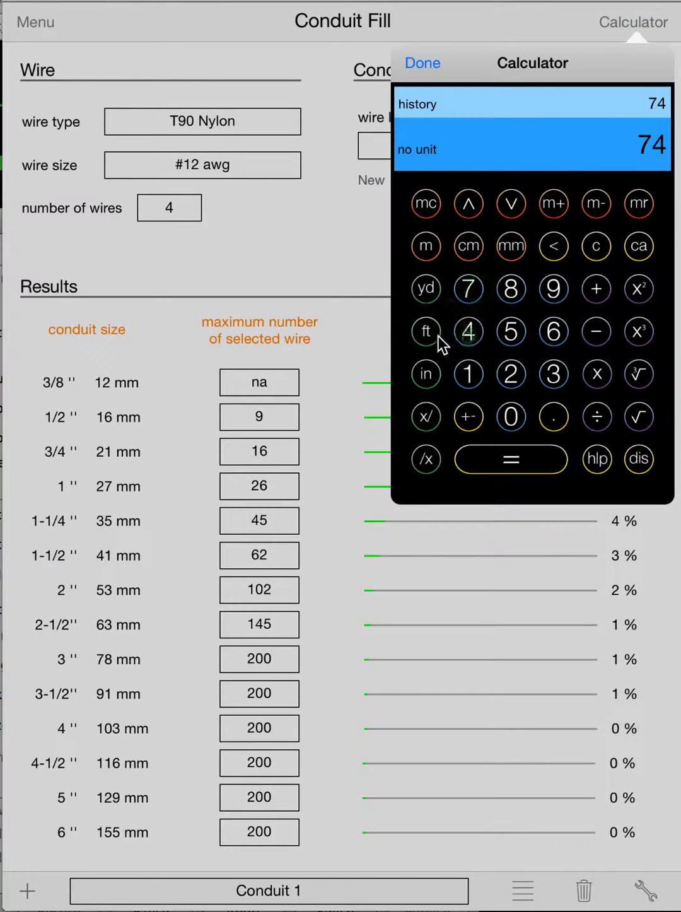
left_click(435, 332)
left_click(510, 332)
left_click(422, 375)
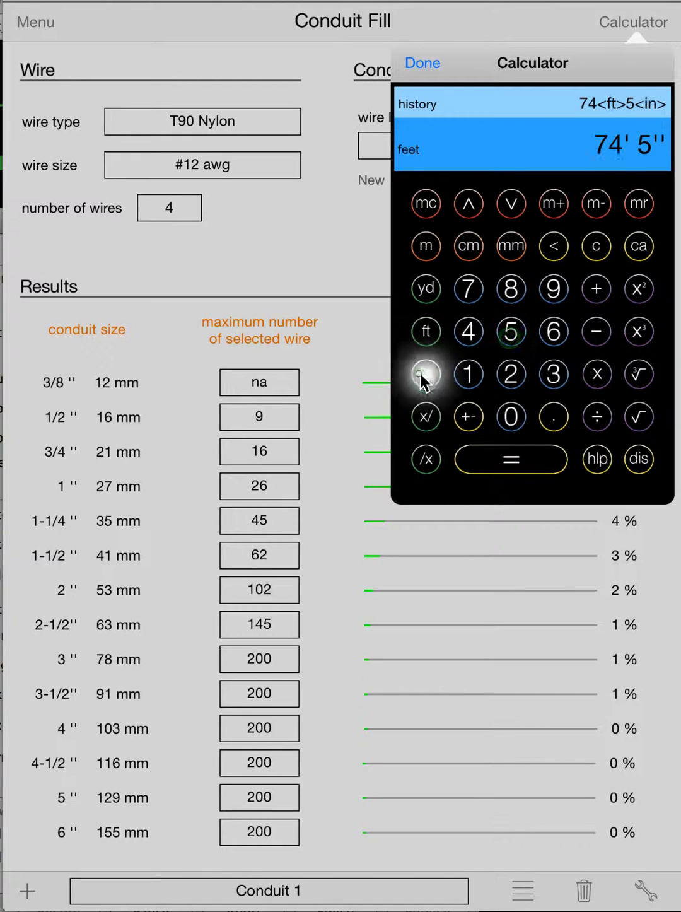
left_click(596, 421)
left_click(511, 377)
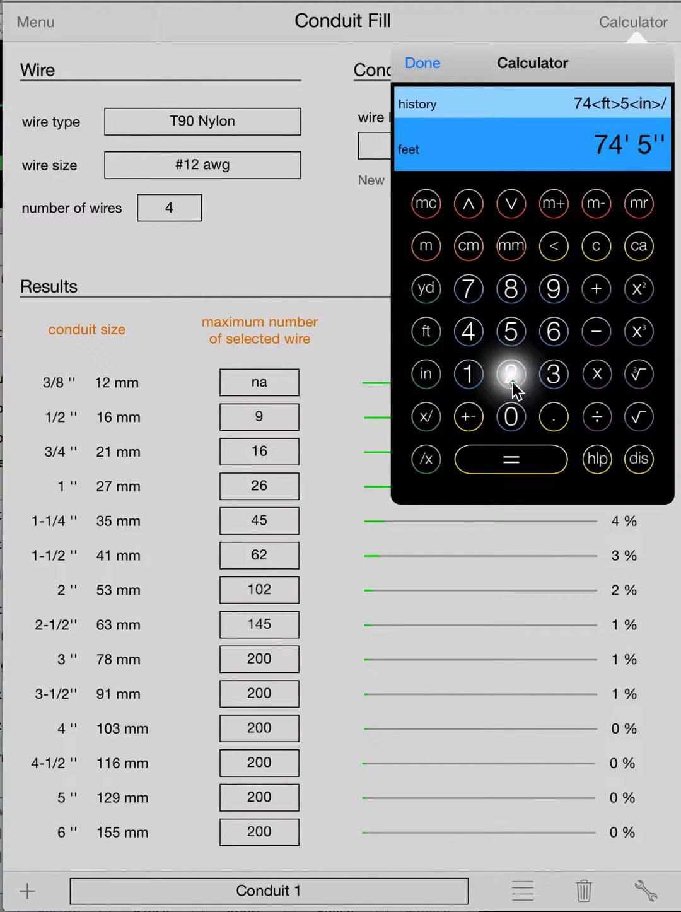
left_click(511, 459)
left_click(642, 246)
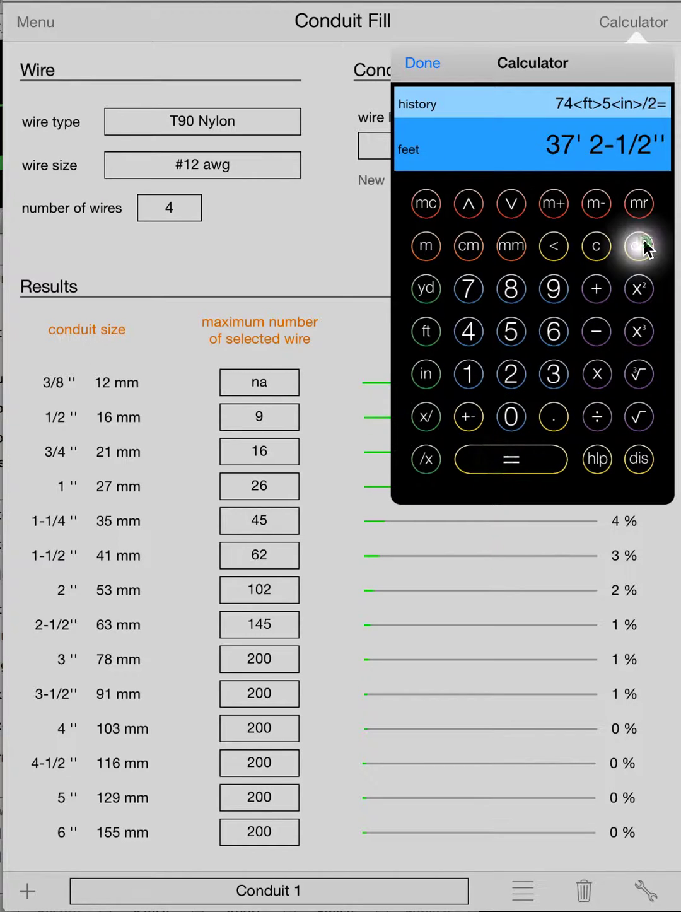
left_click(471, 377)
left_click(512, 334)
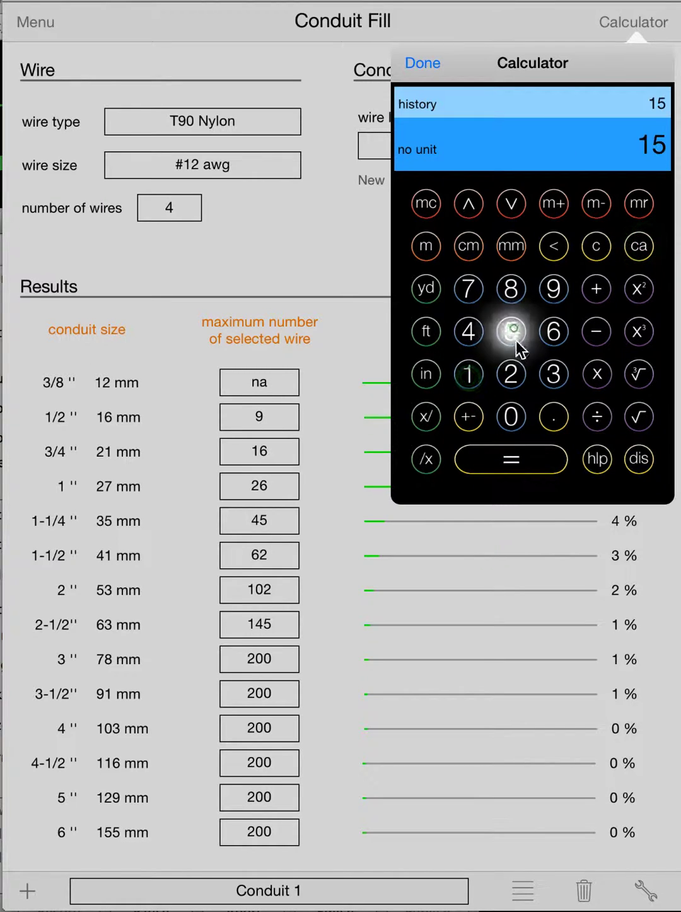
left_click(512, 375)
left_click(426, 332)
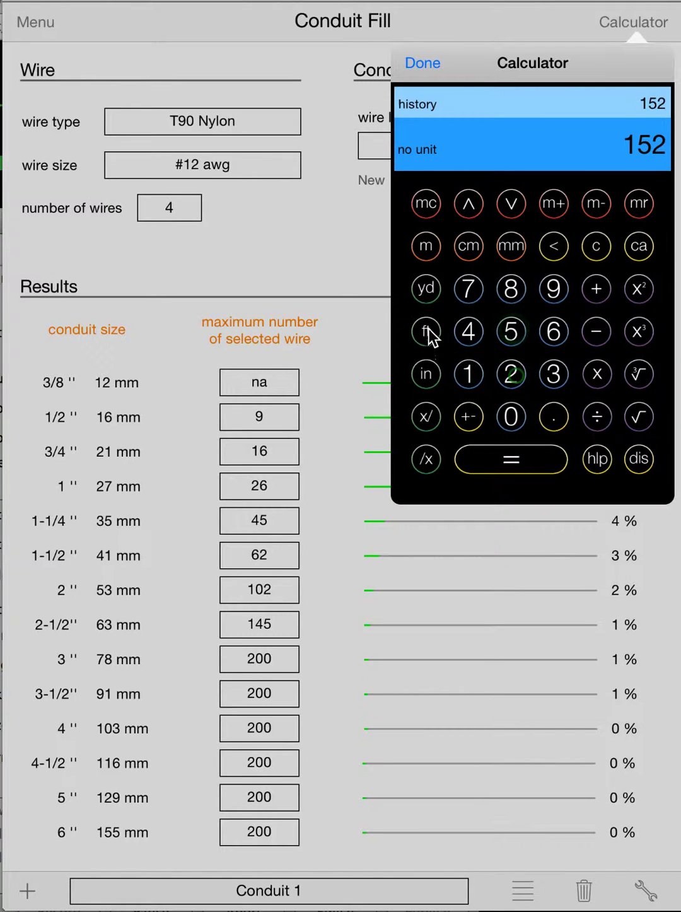
left_click(429, 247)
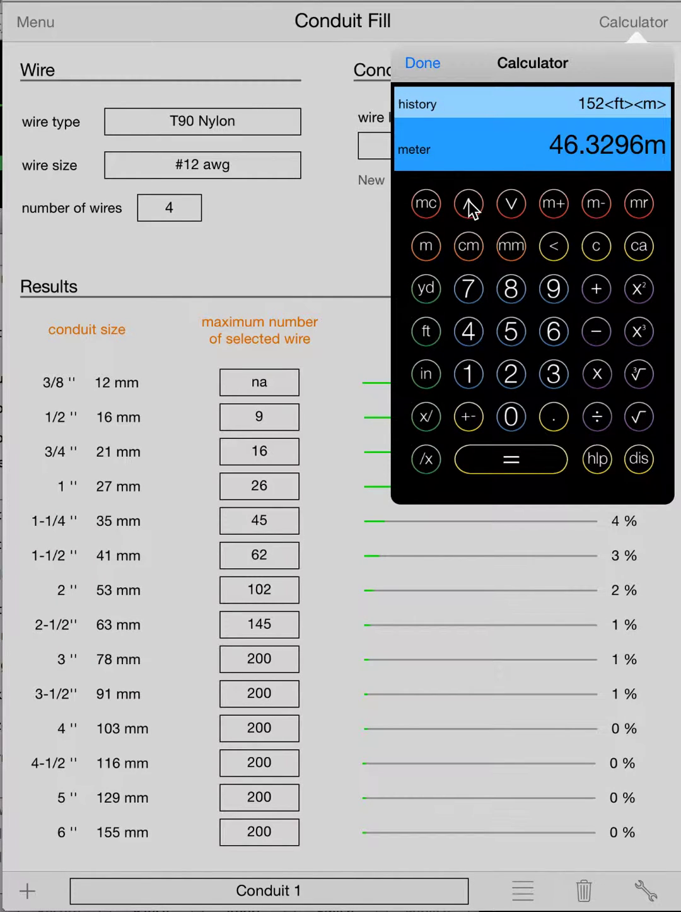
left_click(638, 249)
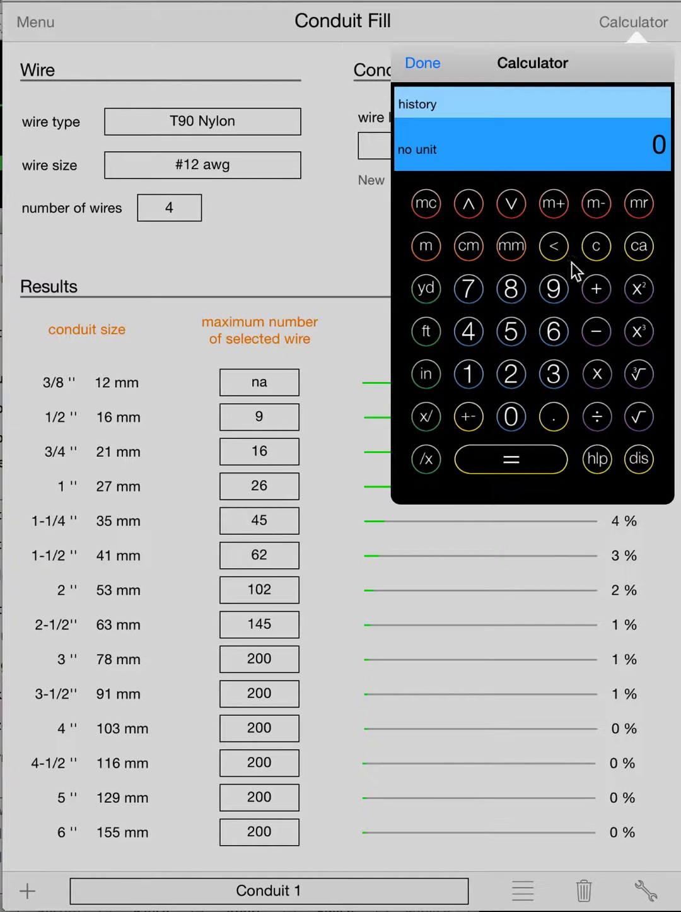
left_click(423, 59)
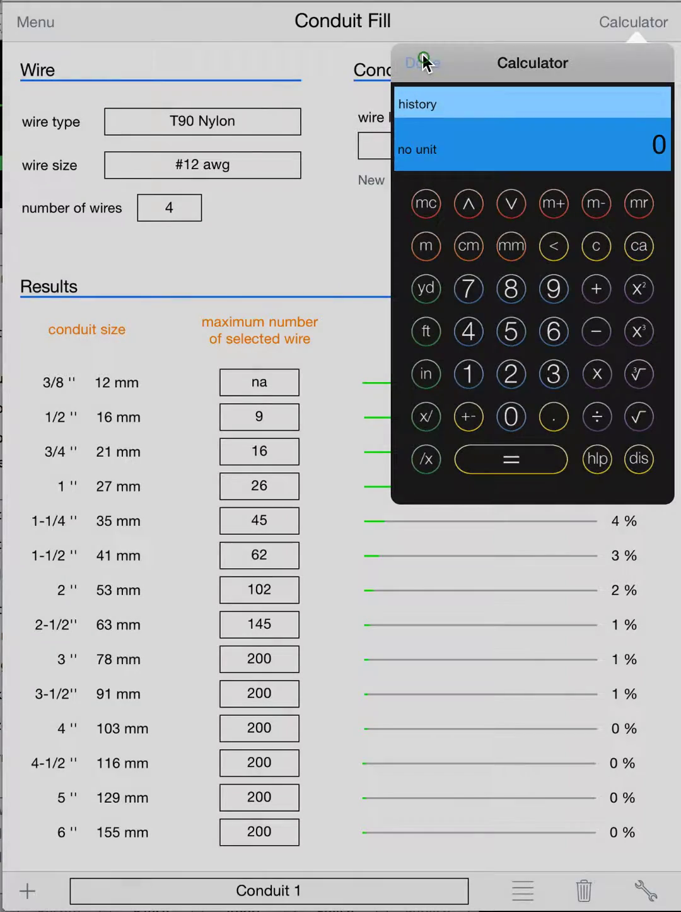
left_click(40, 20)
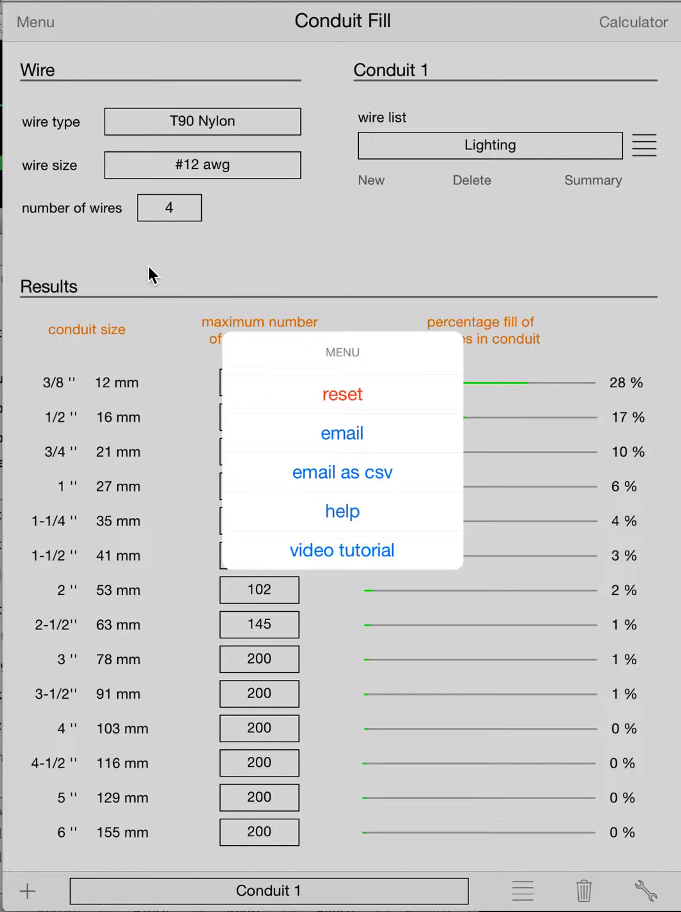
left_click(246, 278)
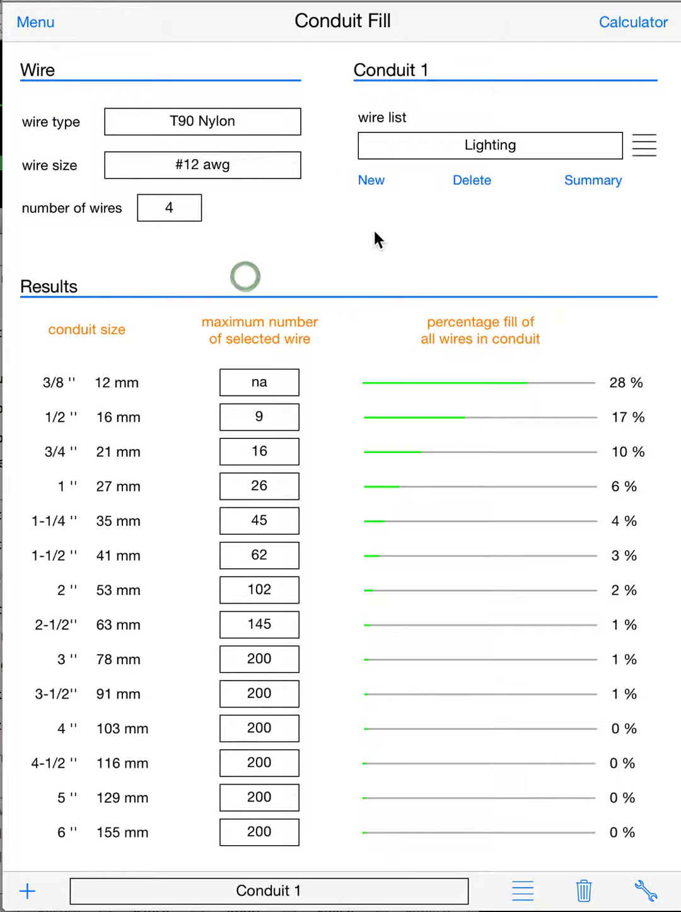